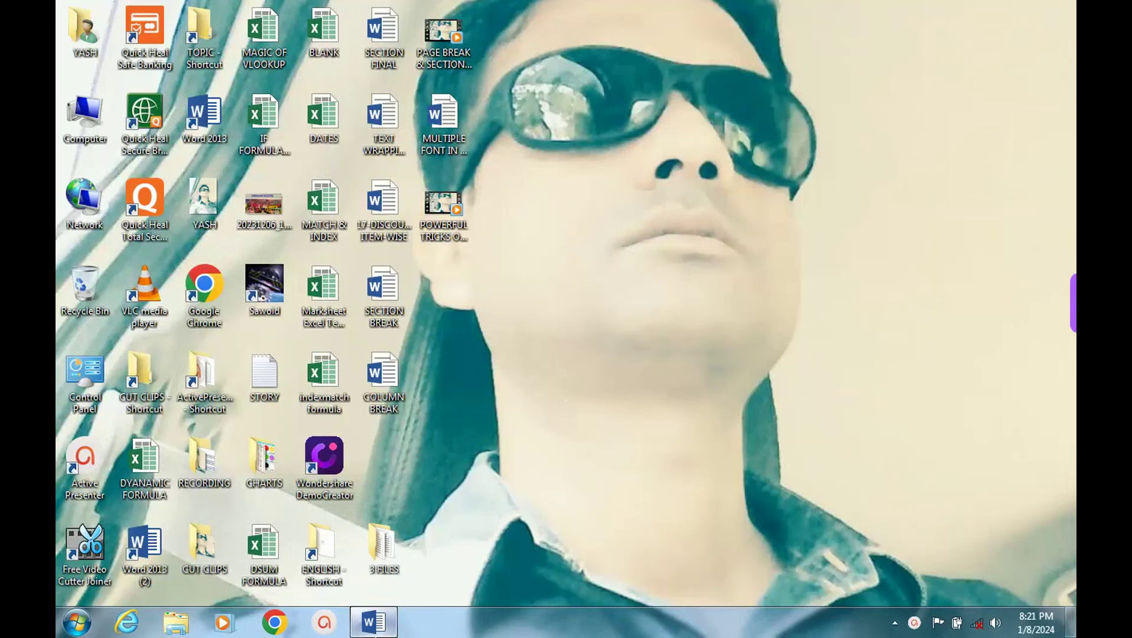
# Switch to the open Word document and preview the Showcard Gothic font on the first line without applying it
pyautogui.click(370, 623)
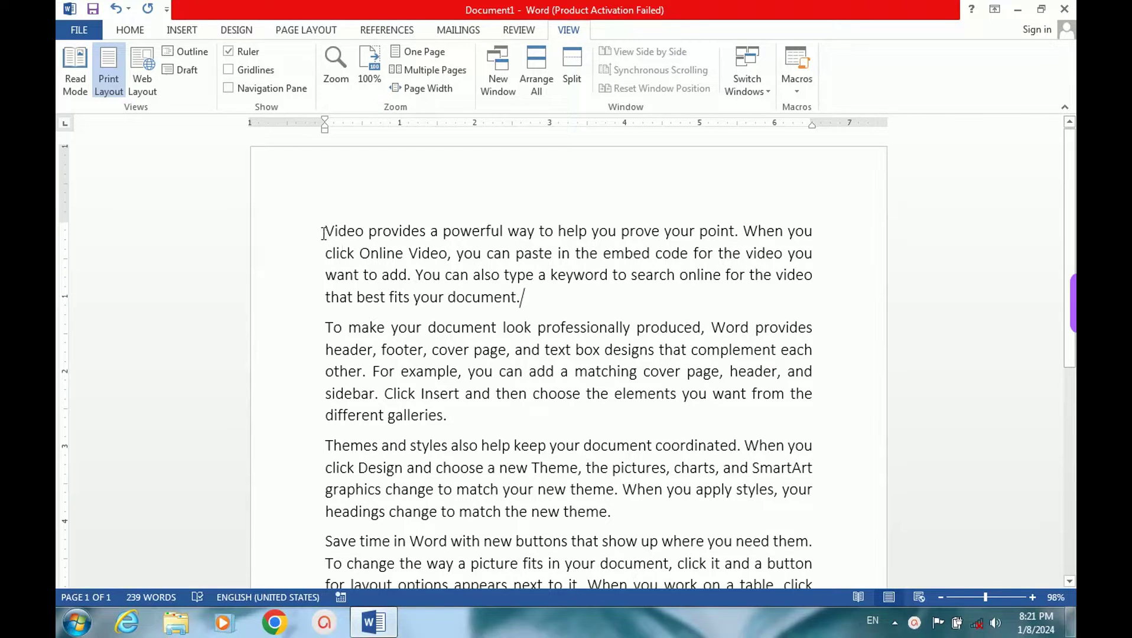
pyautogui.moveTo(323, 230); pyautogui.dragTo(814, 228)
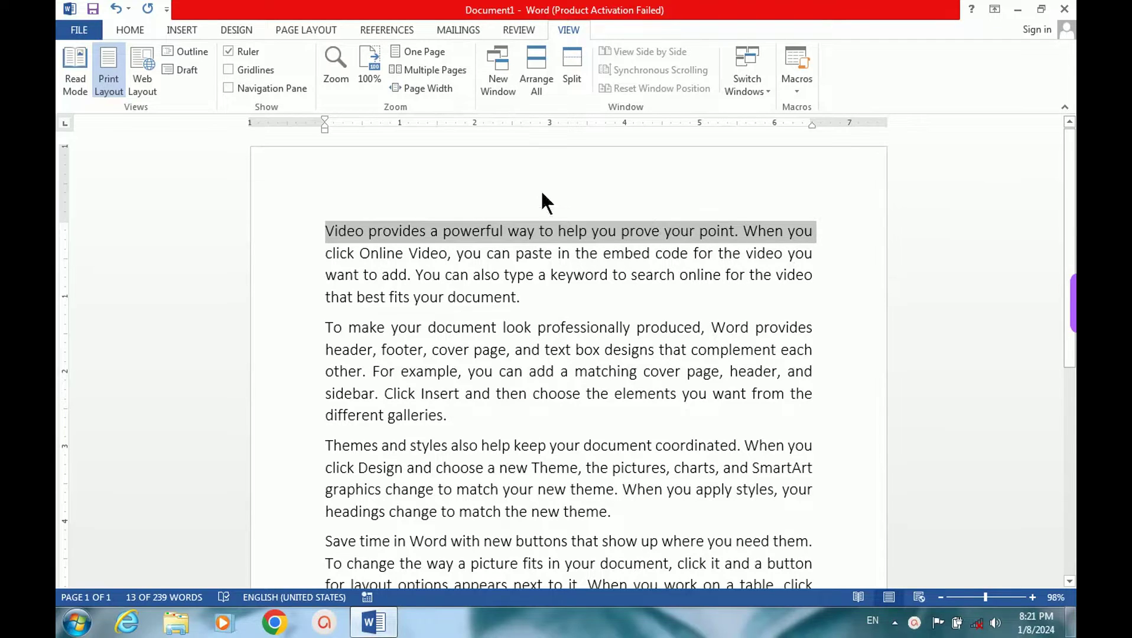
pyautogui.click(133, 31)
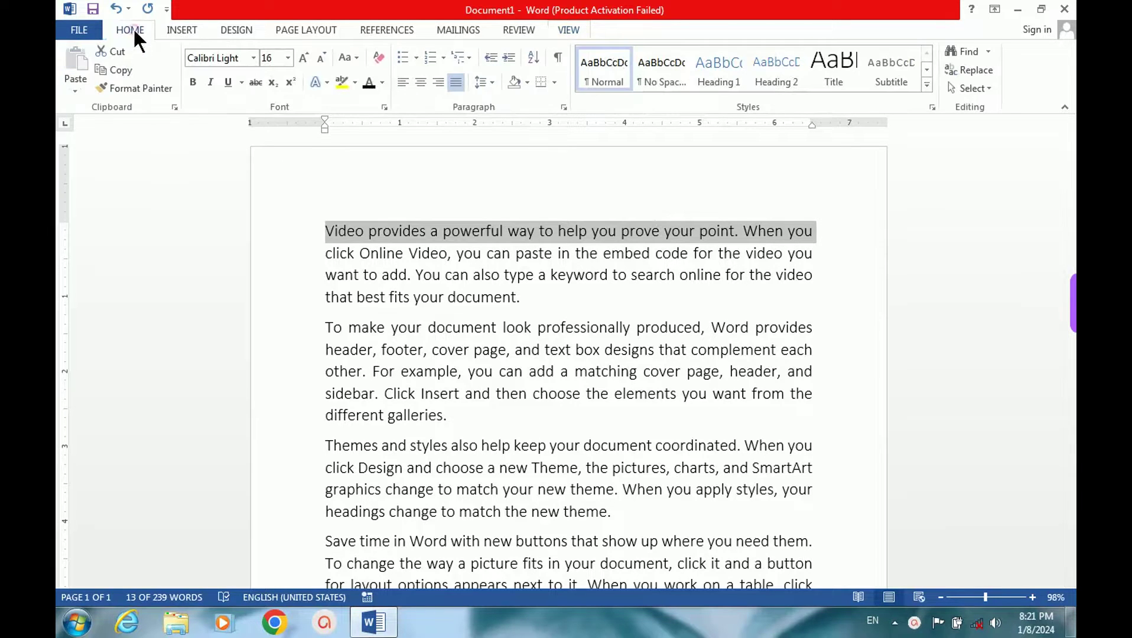
pyautogui.click(253, 58)
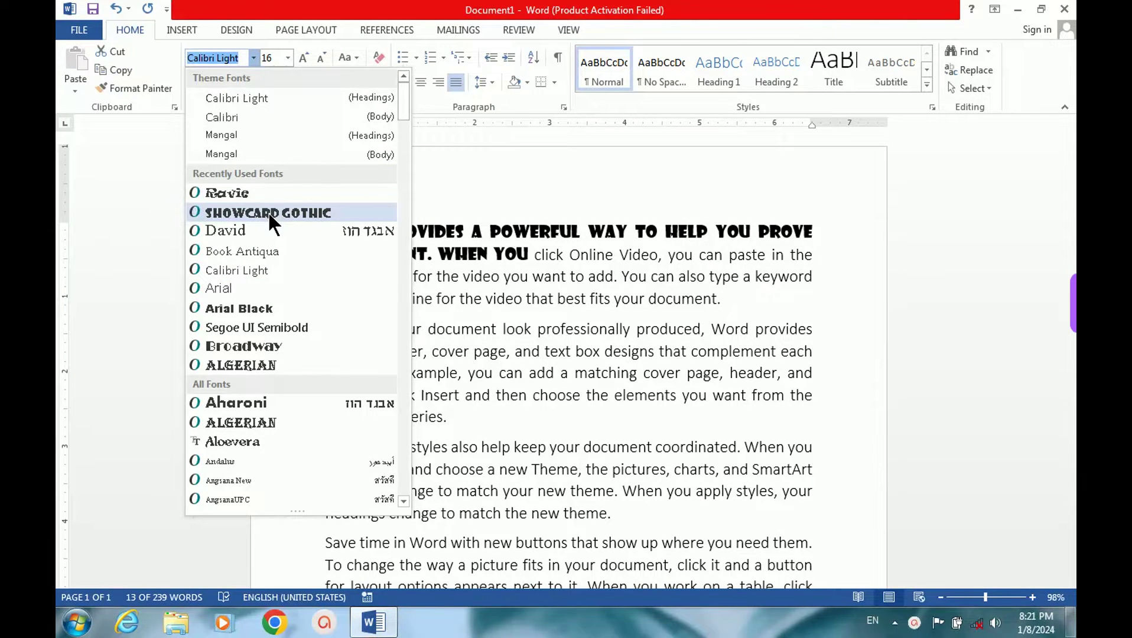
pyautogui.click(526, 311)
# Preview fonts such as Arabic Typesetting on the second paragraph, leaving its font unapplied and clearing the selection
pyautogui.moveTo(325, 328); pyautogui.dragTo(448, 415)
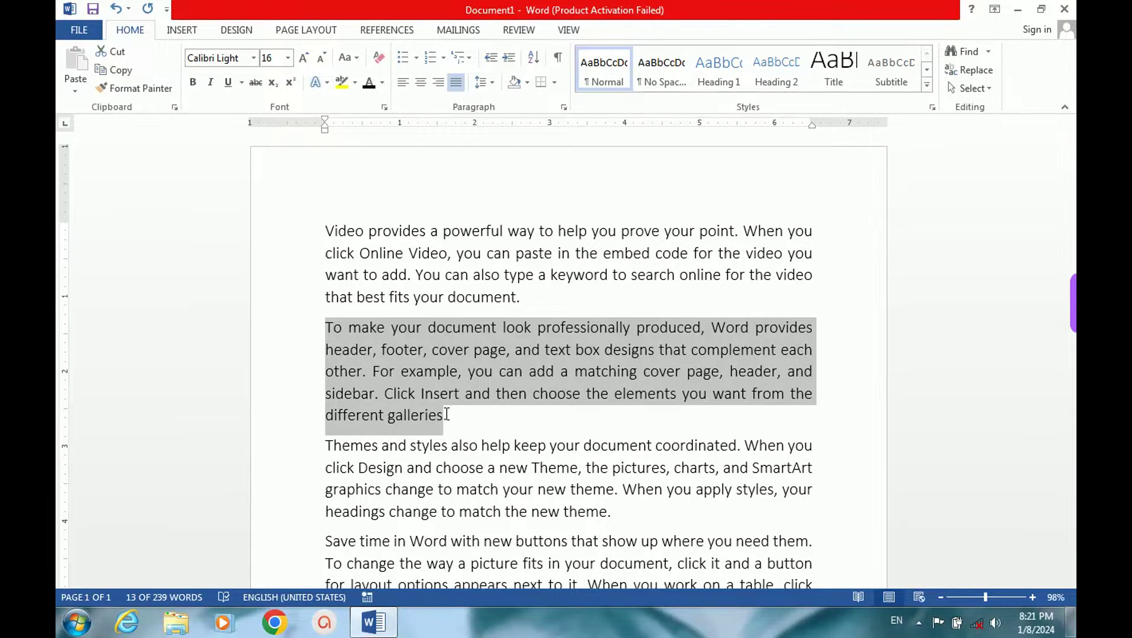
pyautogui.click(250, 57)
pyautogui.scroll(-2, 241, 236)
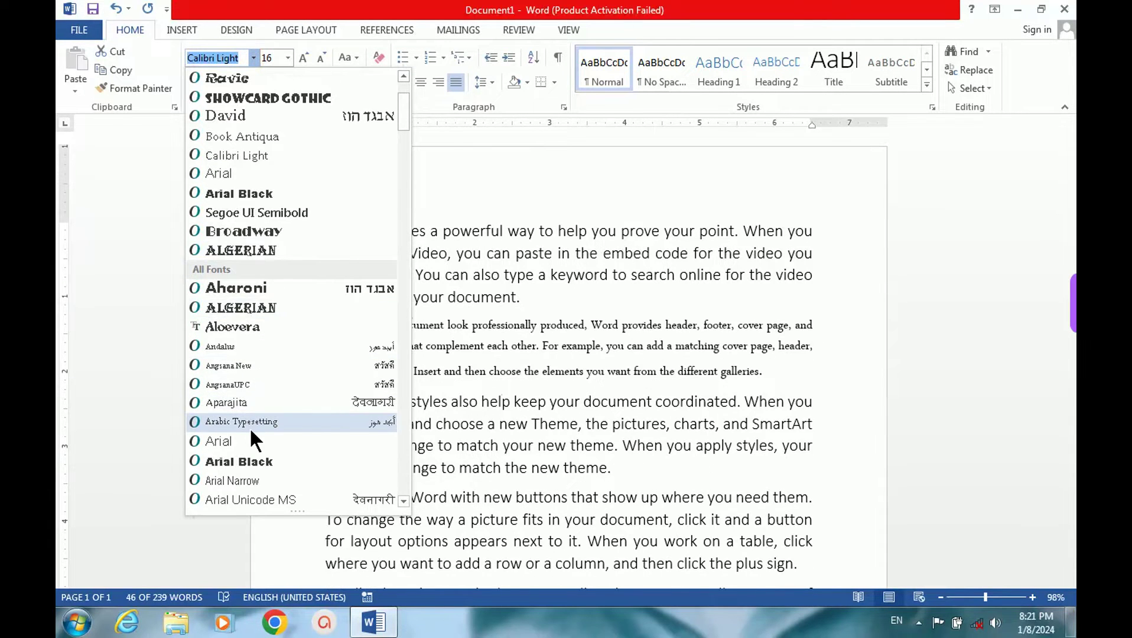
pyautogui.click(514, 355)
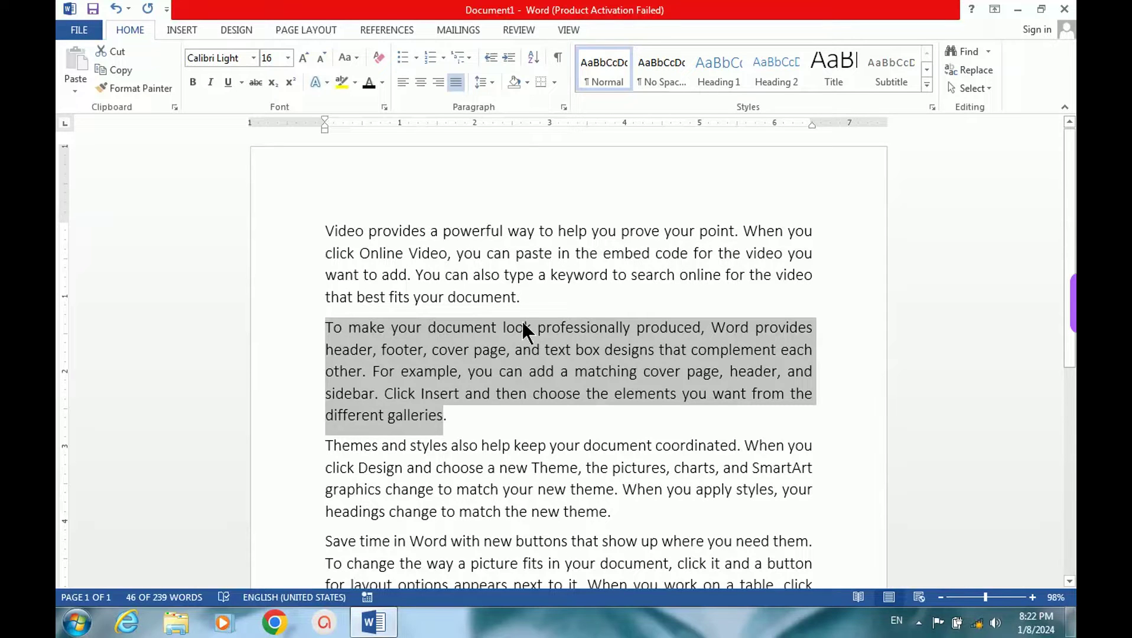
pyautogui.click(527, 301)
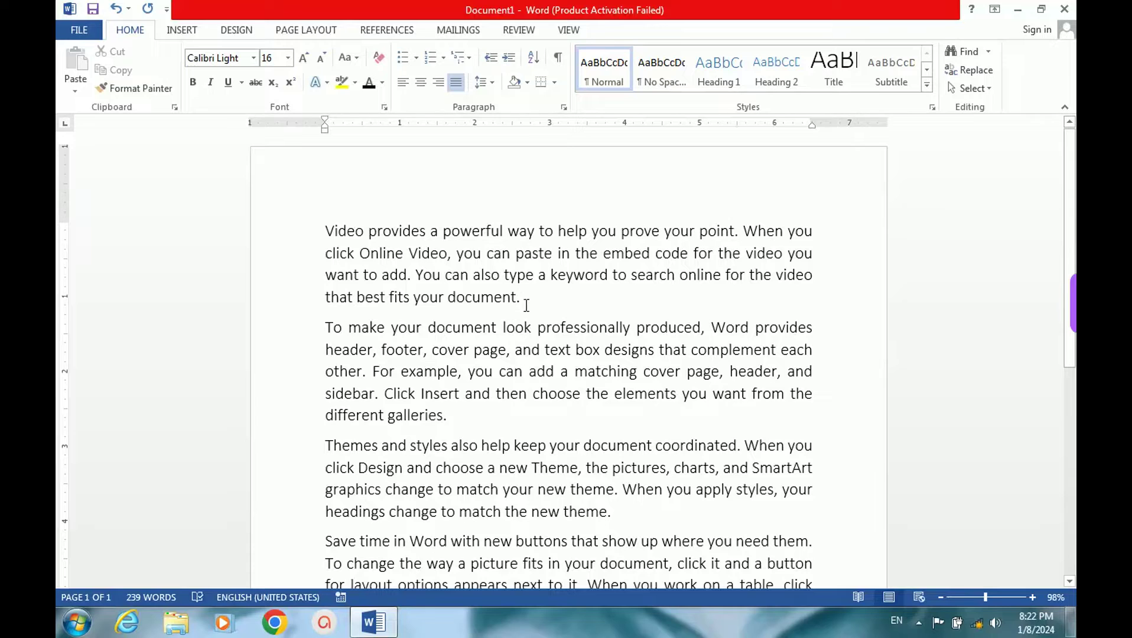
# Start recording a new macro stored in all documents, with Ctrl+S assigned as its keyboard shortcut
pyautogui.scroll(-5, 479, 308)
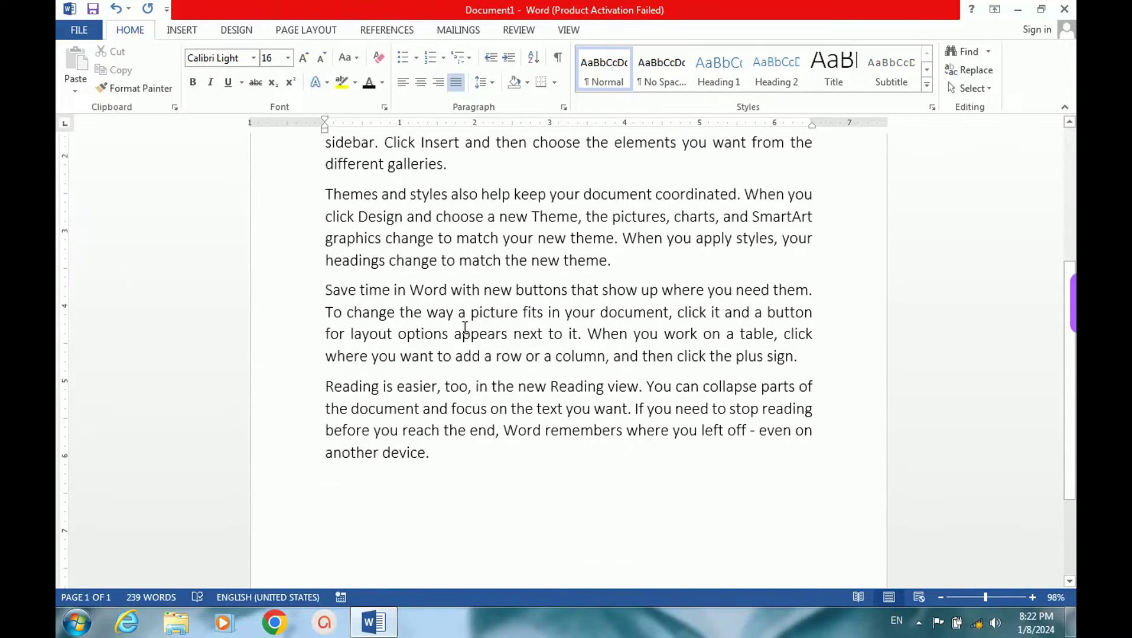
pyautogui.scroll(5, 465, 326)
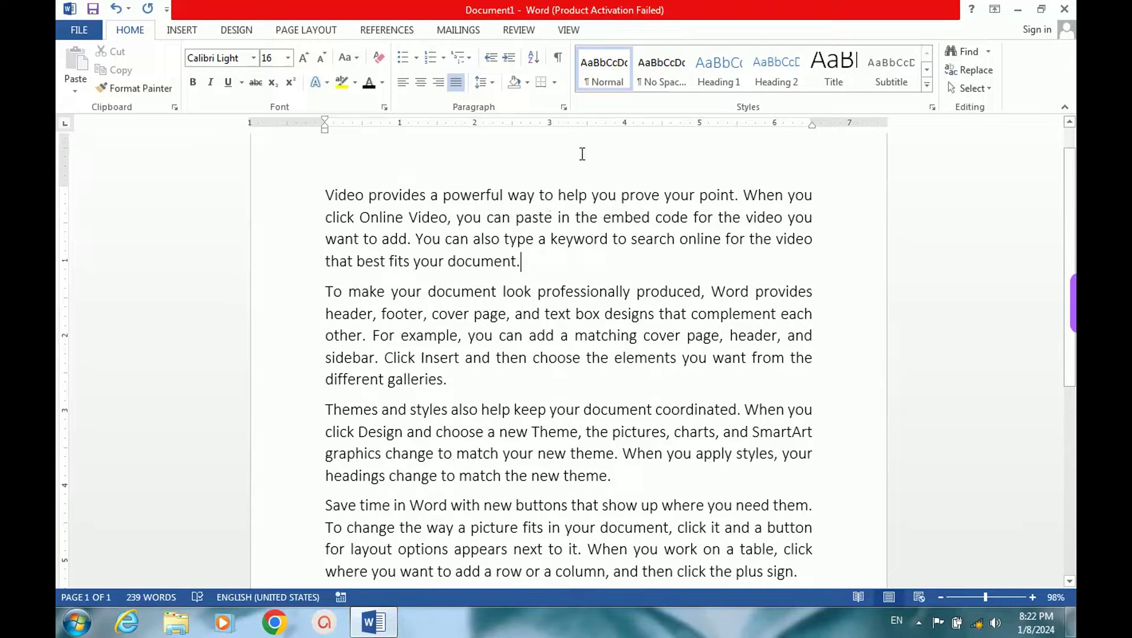
pyautogui.click(568, 26)
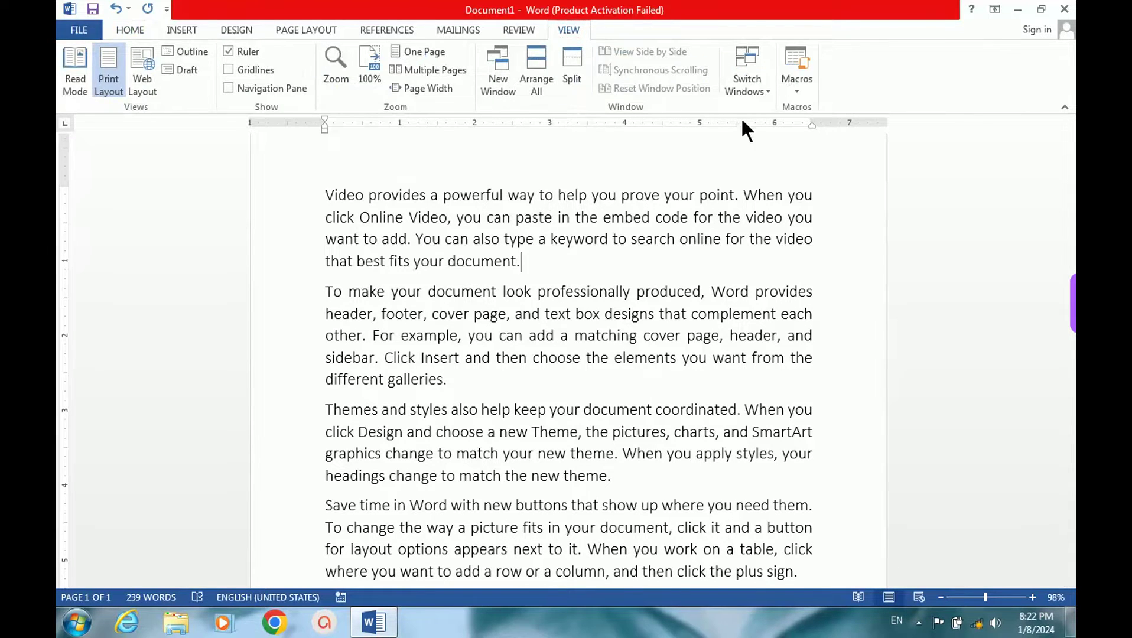
pyautogui.click(797, 89)
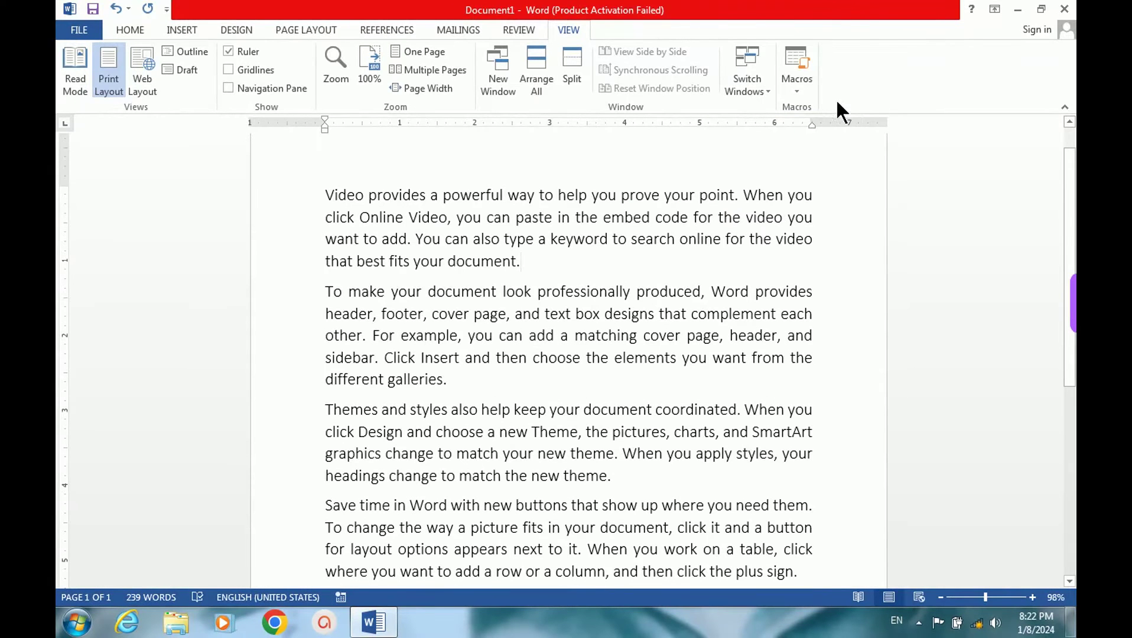
pyautogui.click(797, 90)
pyautogui.click(797, 93)
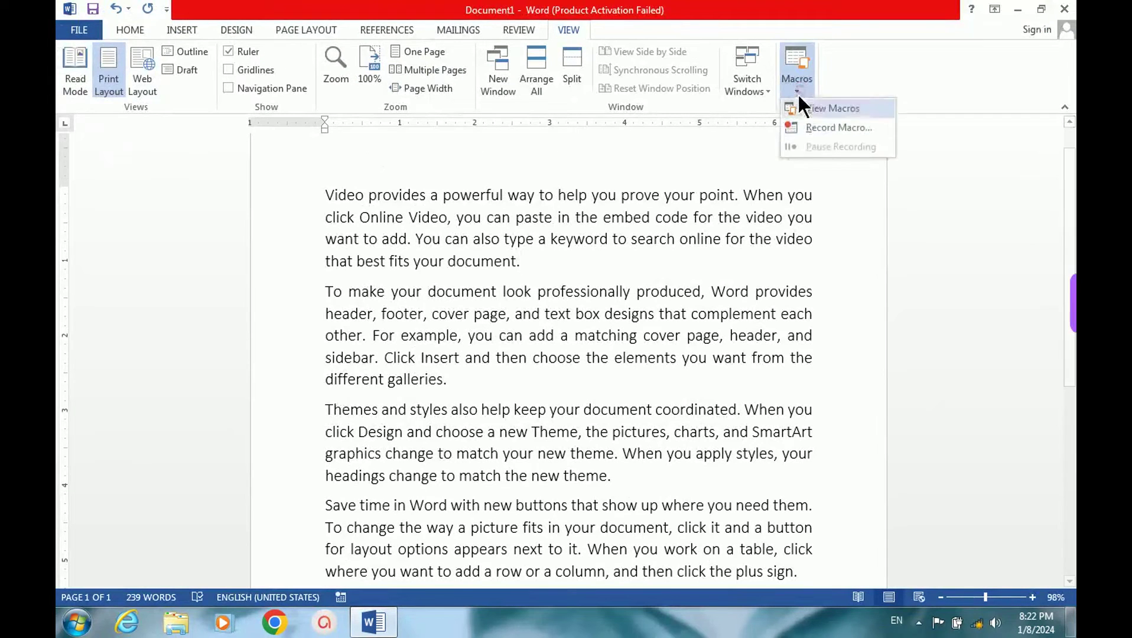
pyautogui.click(826, 130)
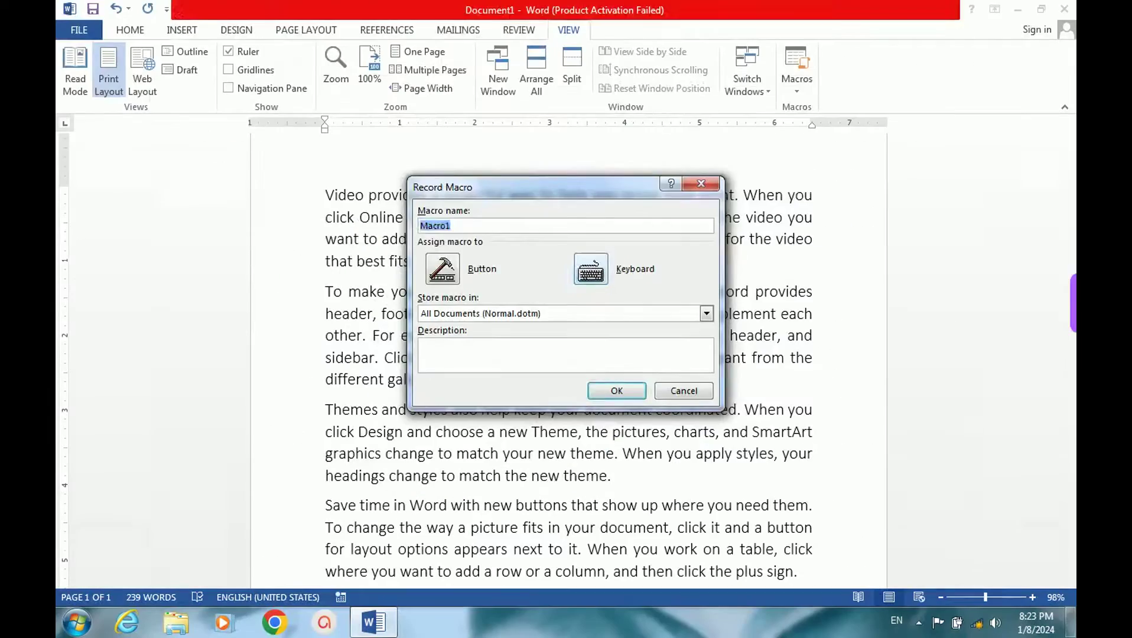
pyautogui.click(600, 278)
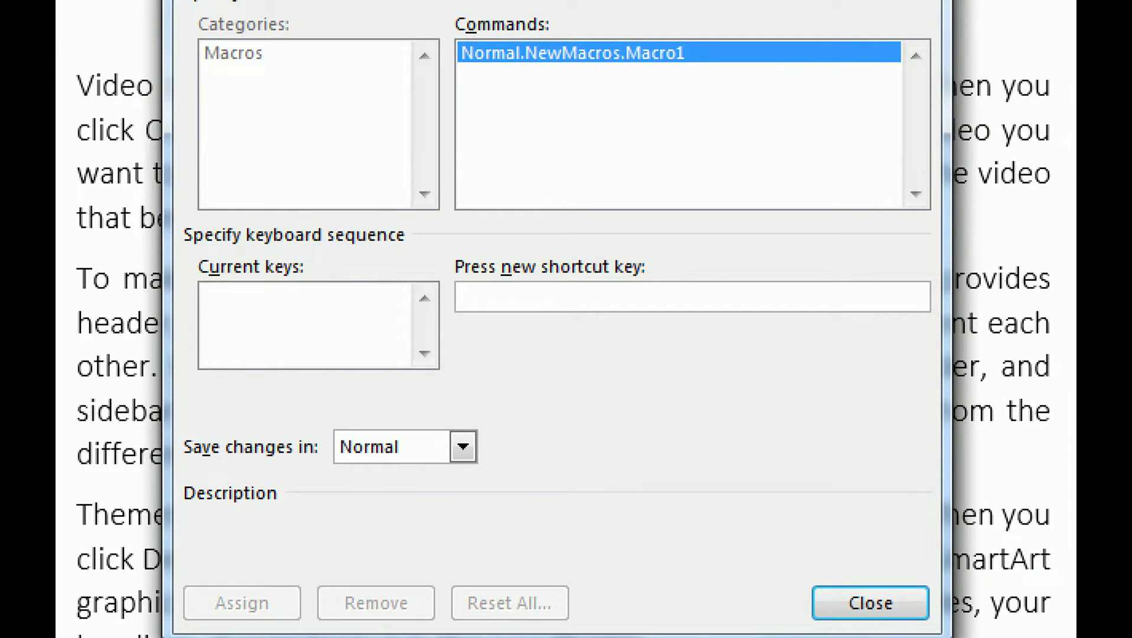
pyautogui.hotkey('ctrl', 's')
pyautogui.click(520, 354)
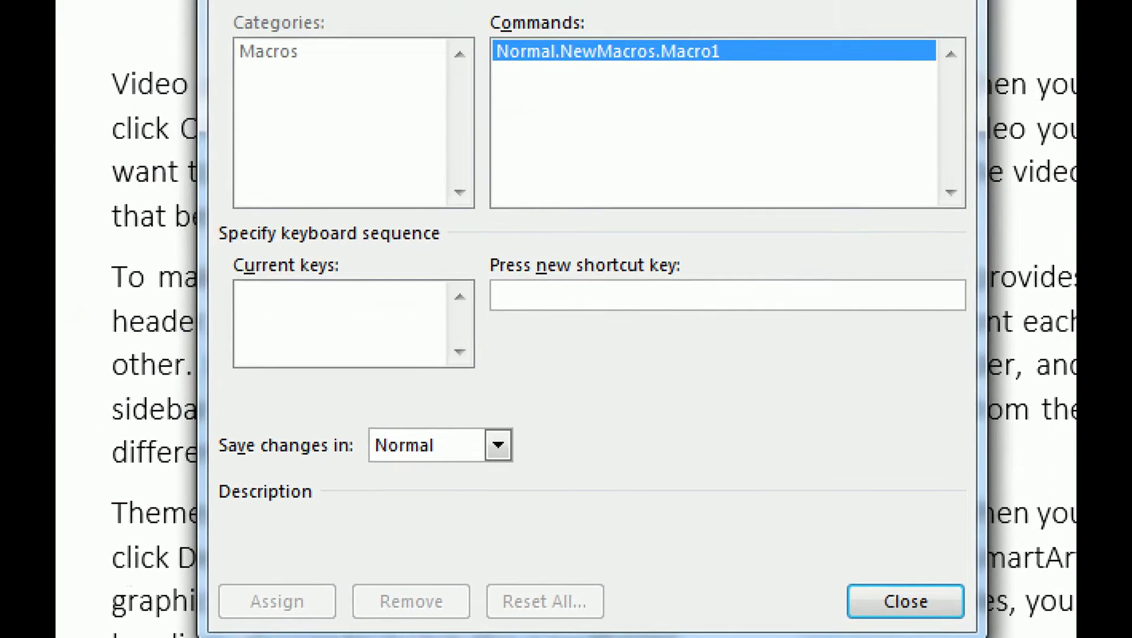
pyautogui.press('Escape')
pyautogui.hotkey('ctrl', 's')
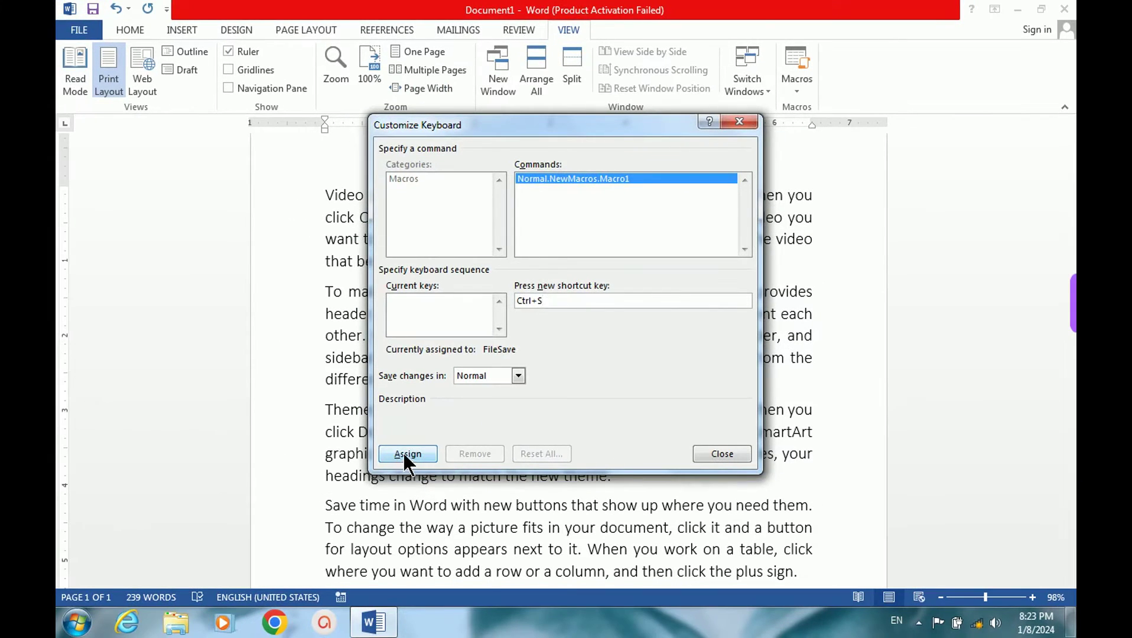
pyautogui.click(426, 429)
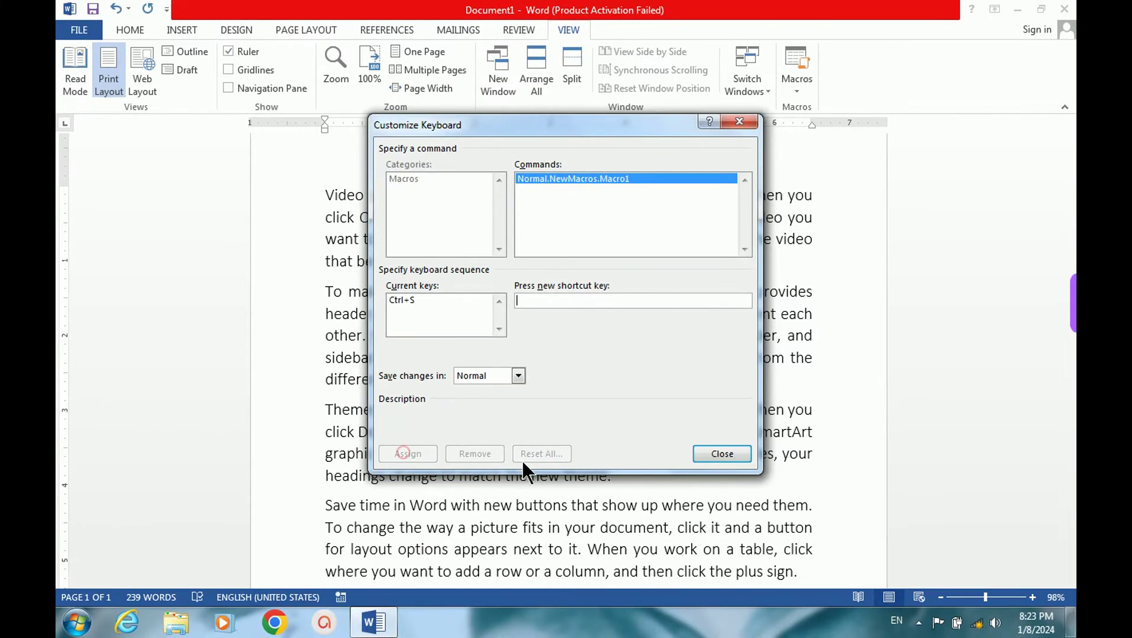
pyautogui.click(712, 456)
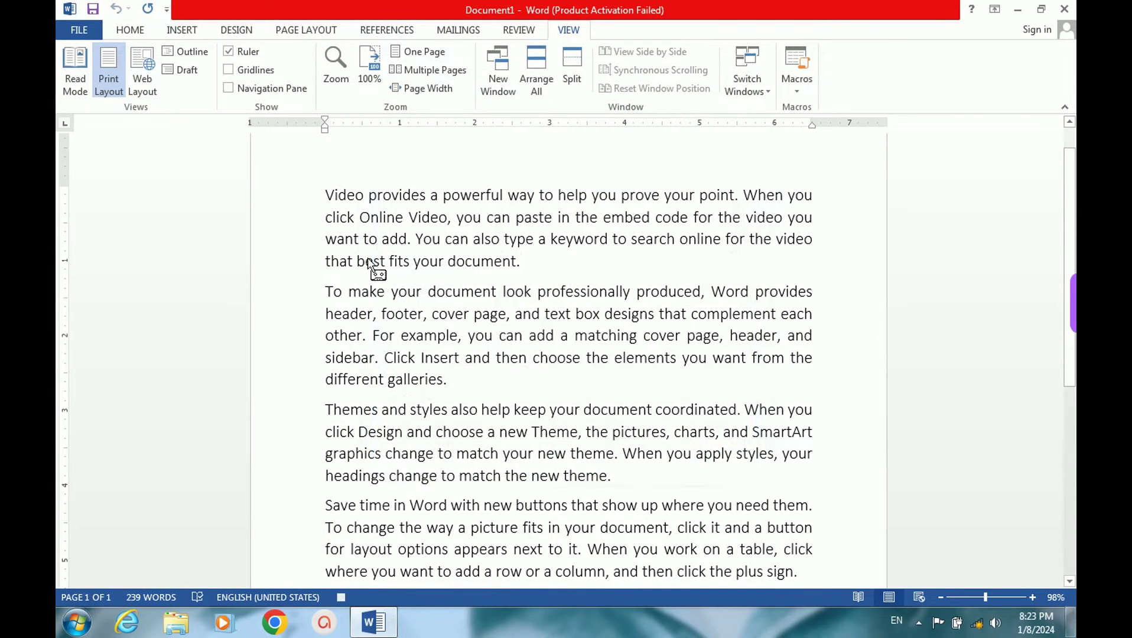
# Record the first macro's formatting: Showcard Gothic font, size 20, bold and italic
pyautogui.click(132, 29)
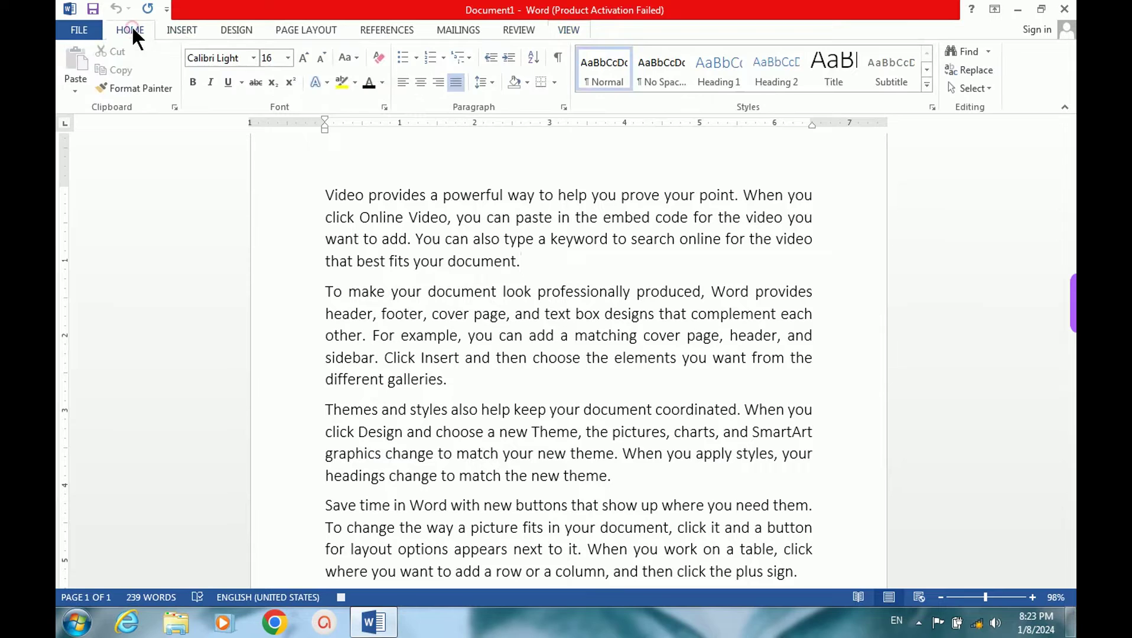
pyautogui.click(253, 57)
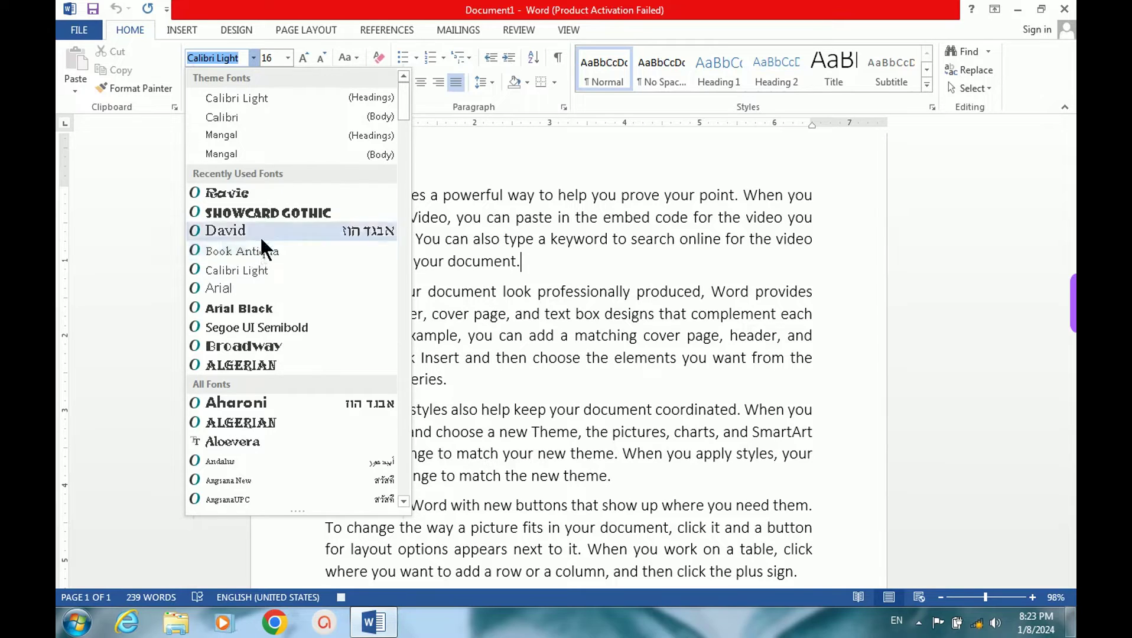
pyautogui.click(283, 210)
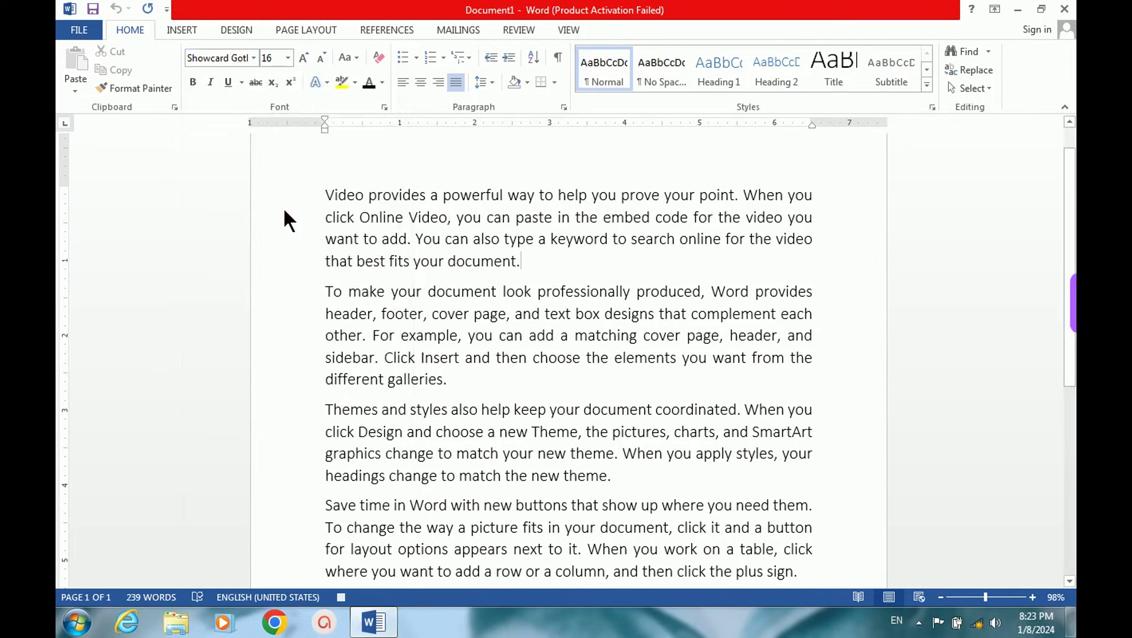
pyautogui.click(288, 57)
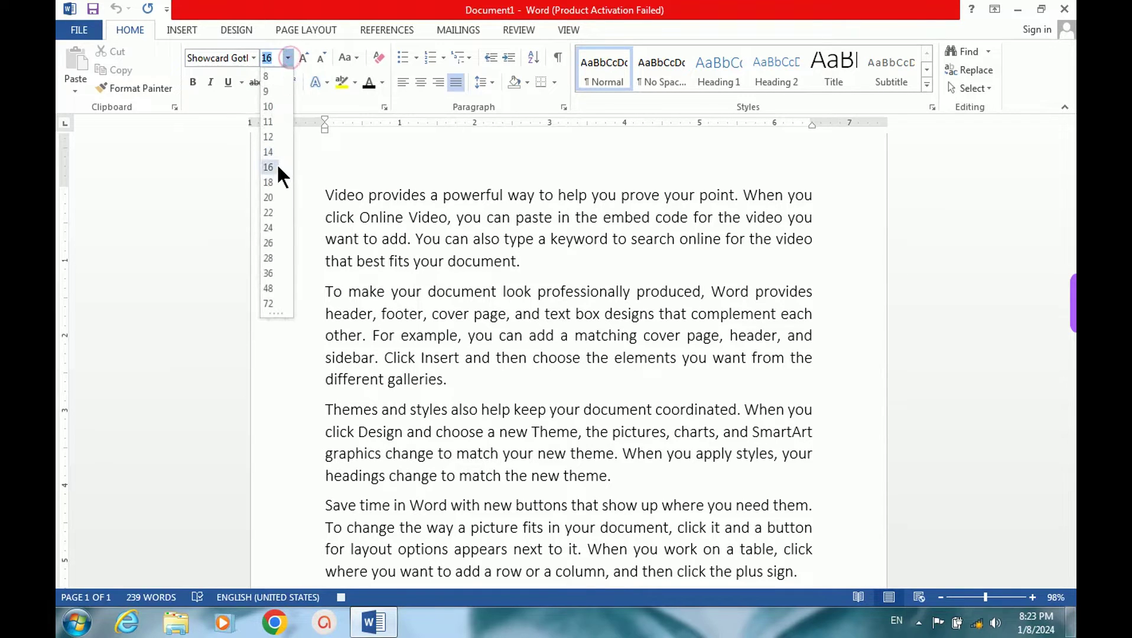
pyautogui.click(268, 197)
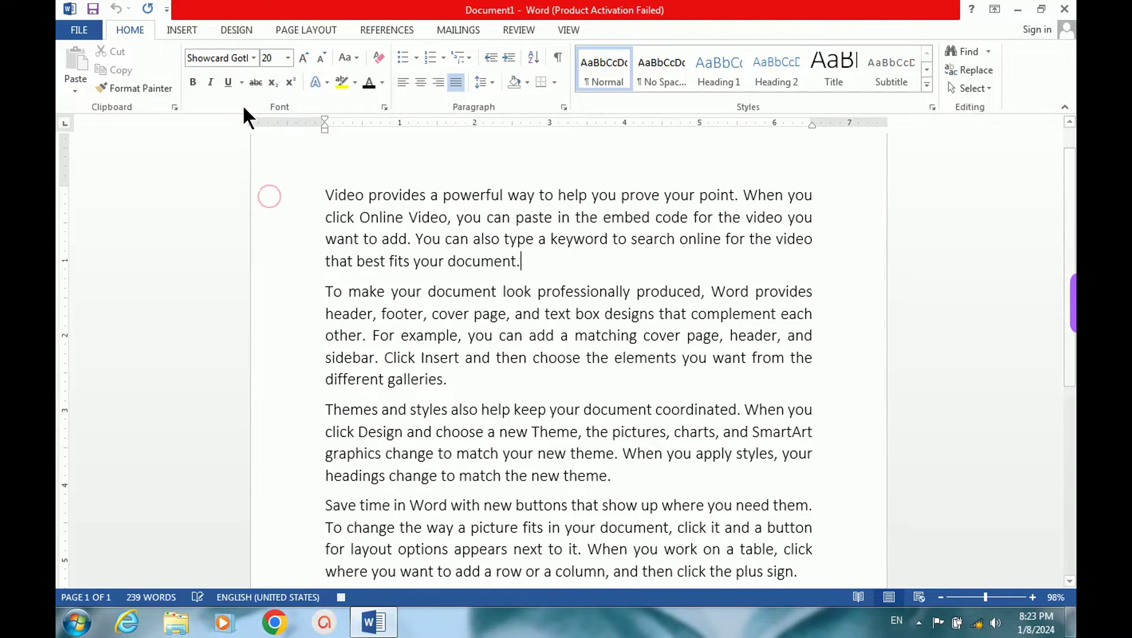
pyautogui.click(210, 83)
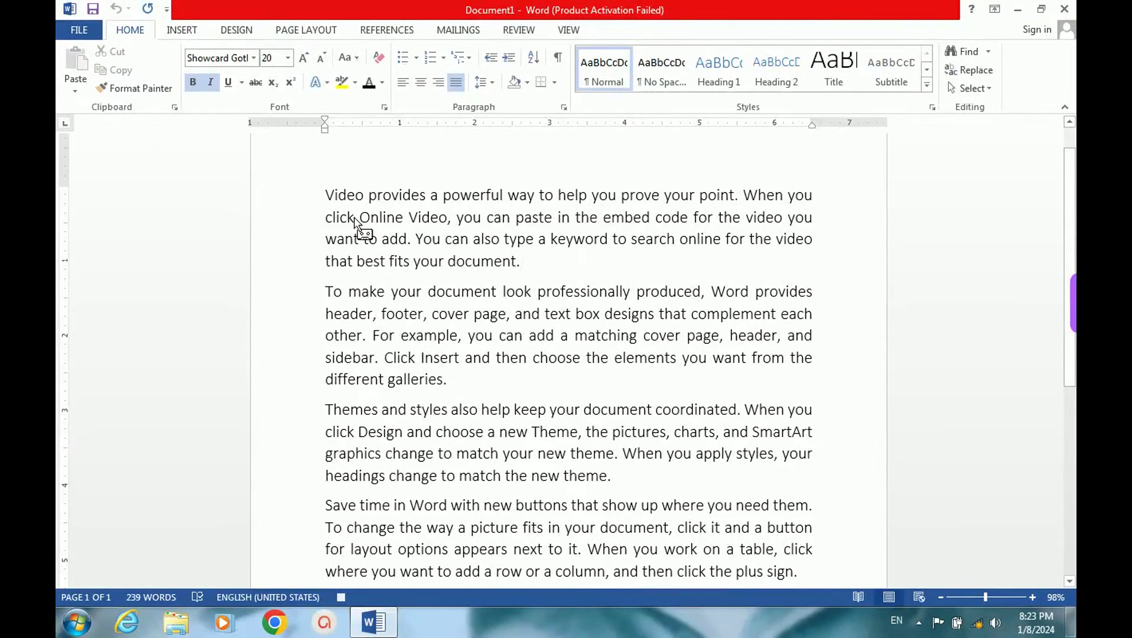
# Stop recording the first macro
pyautogui.click(574, 28)
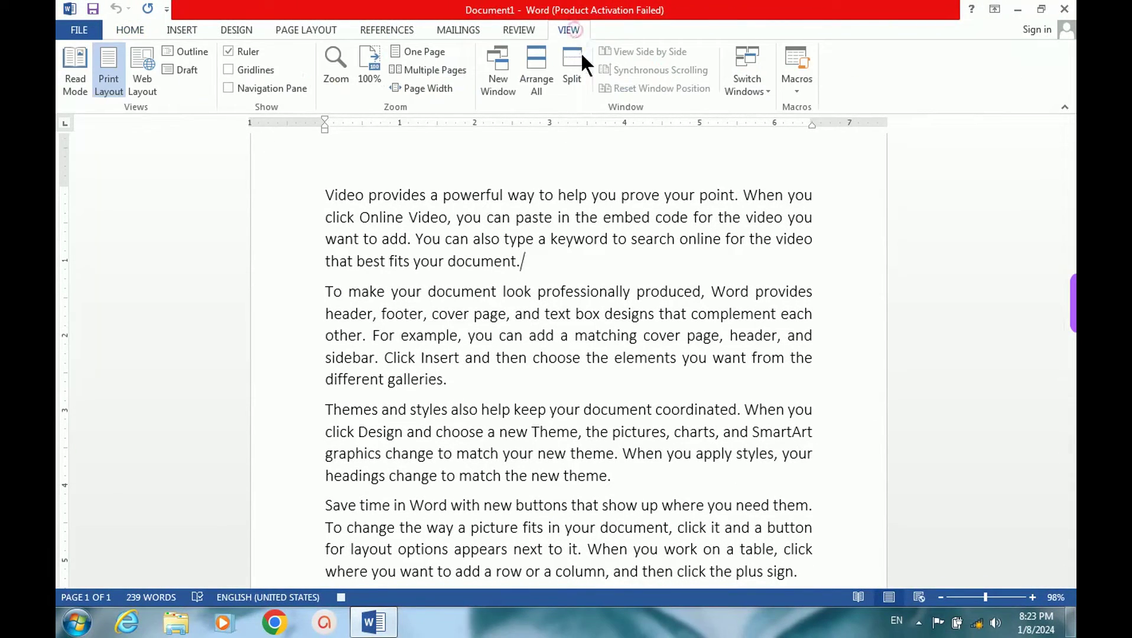
pyautogui.click(797, 91)
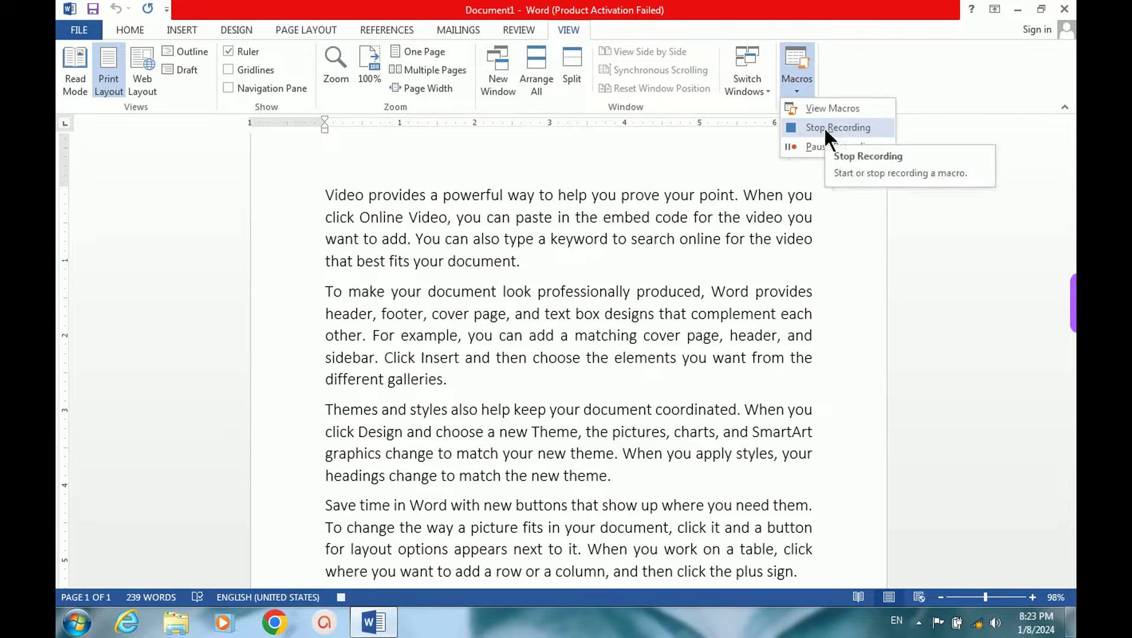
pyautogui.click(824, 127)
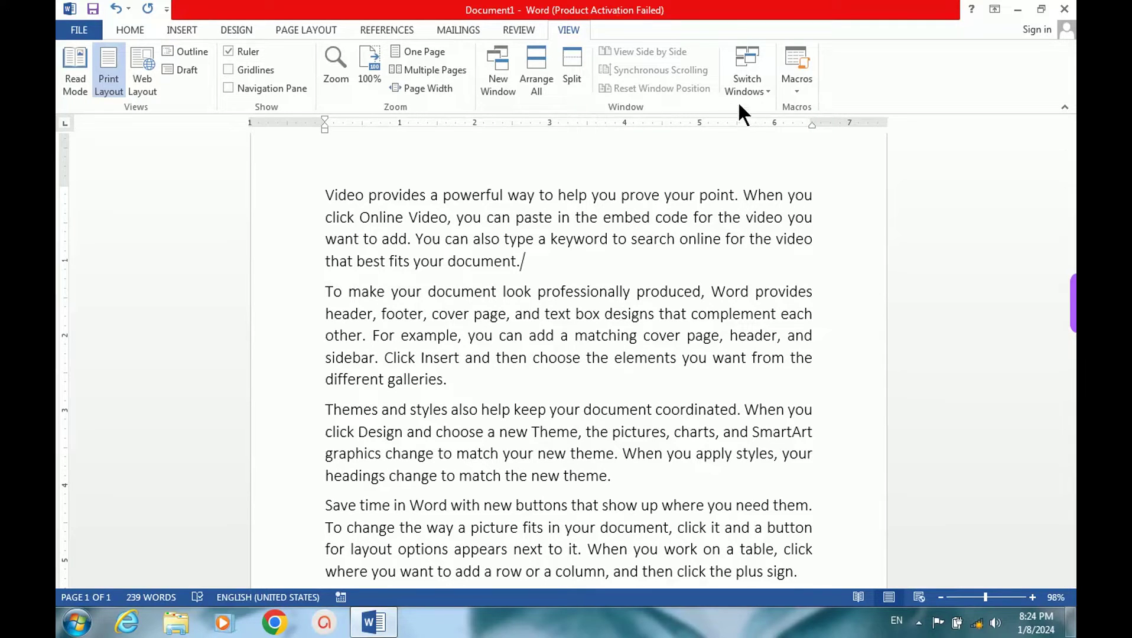
# Start recording a second macro, Macro2, with Ctrl+D assigned as its keyboard shortcut
pyautogui.click(796, 92)
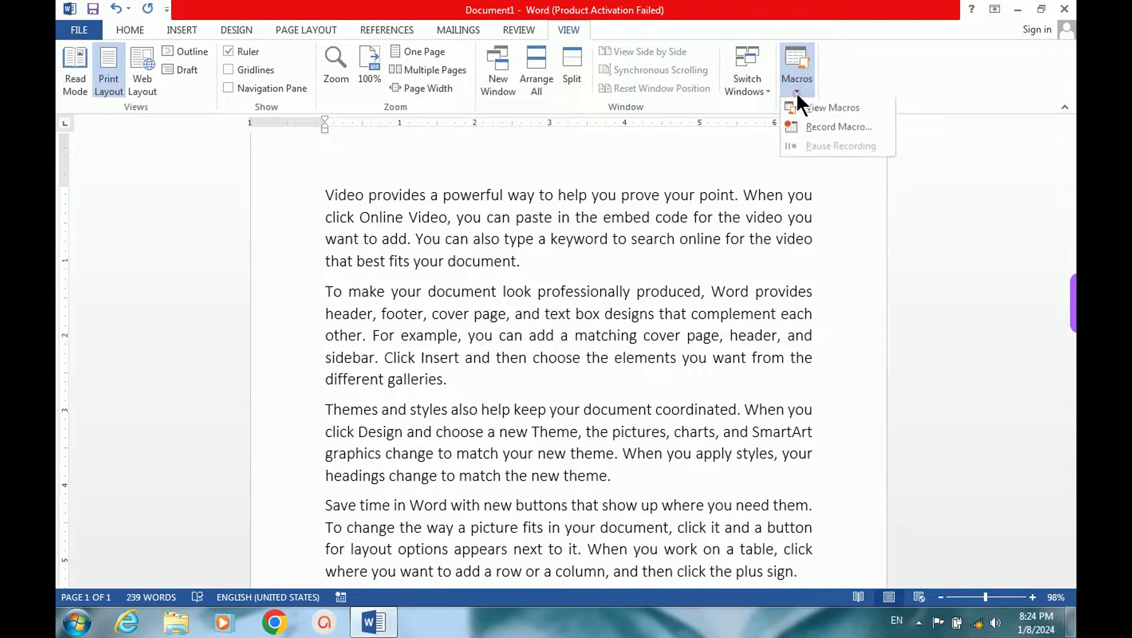
pyautogui.click(825, 124)
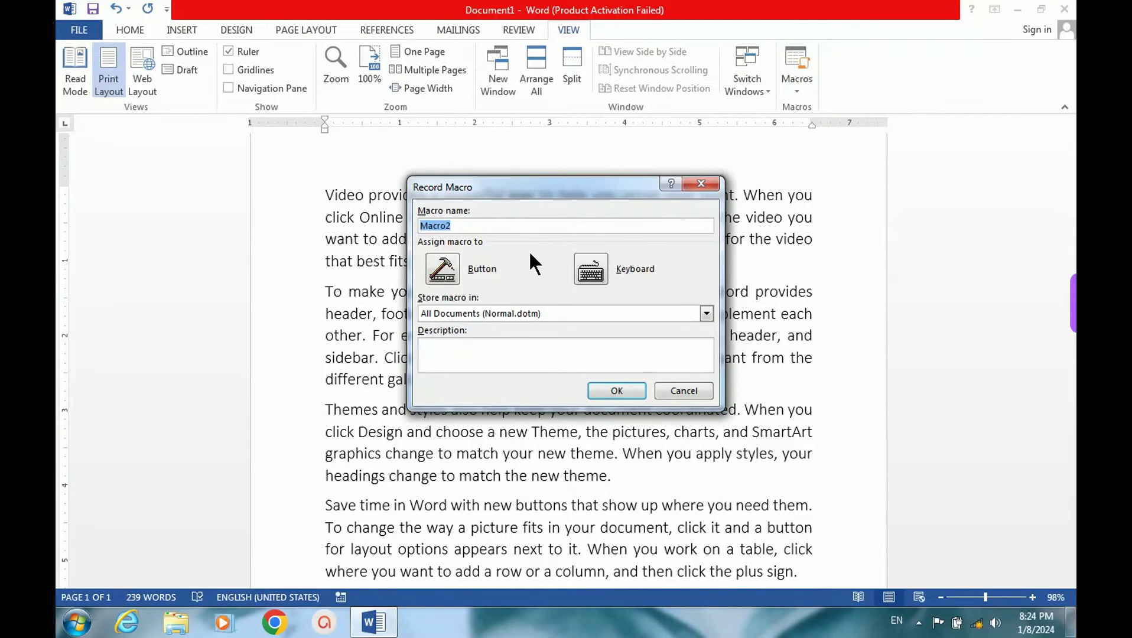
pyautogui.click(593, 273)
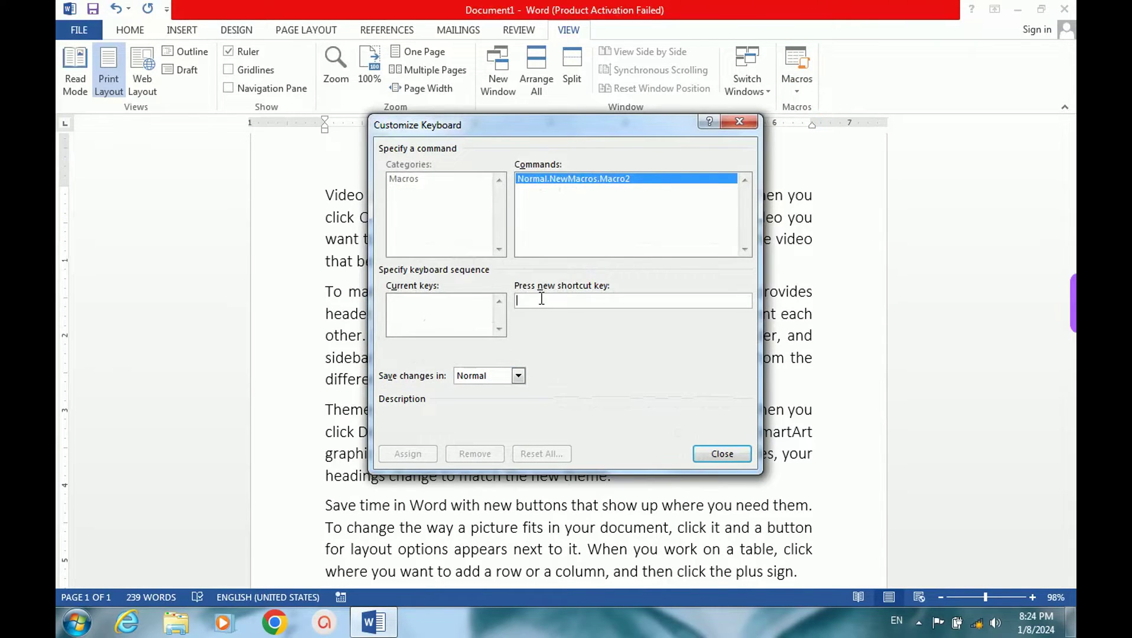
pyautogui.hotkey('ctrl', 'd')
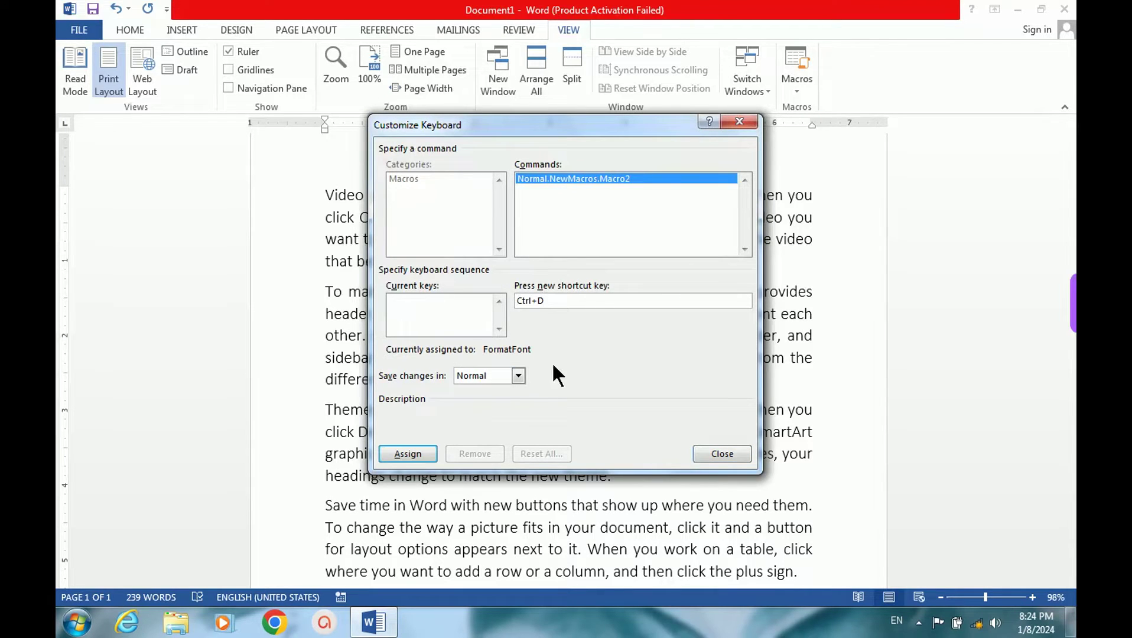
pyautogui.click(401, 455)
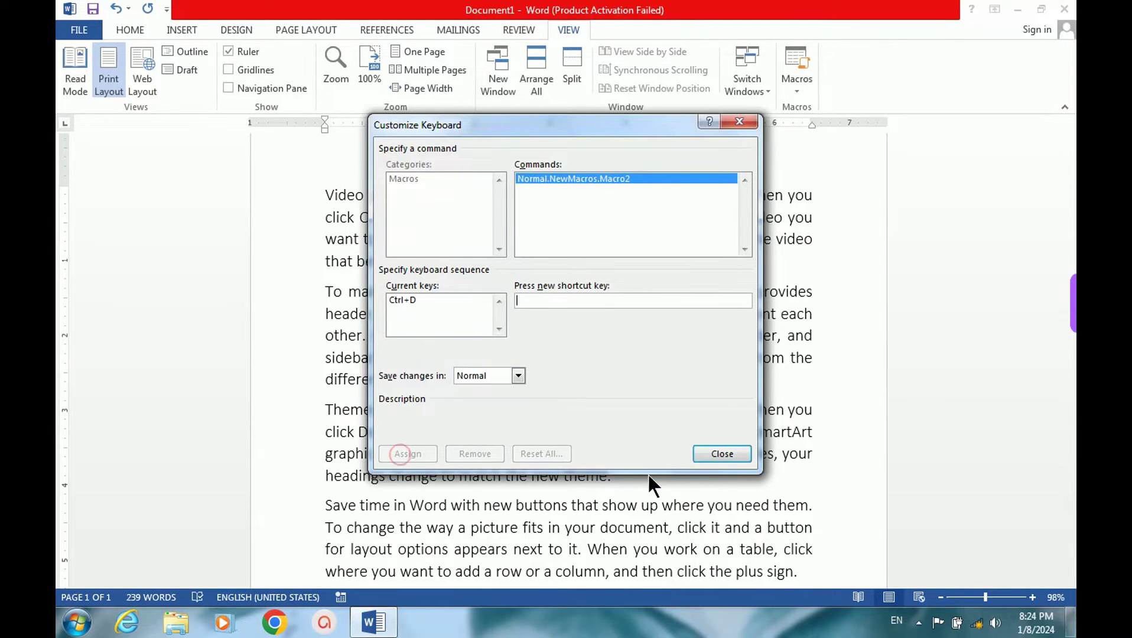
pyautogui.click(709, 455)
# Record the second macro's formatting: Ravie font with bold and italic turned off
pyautogui.click(131, 28)
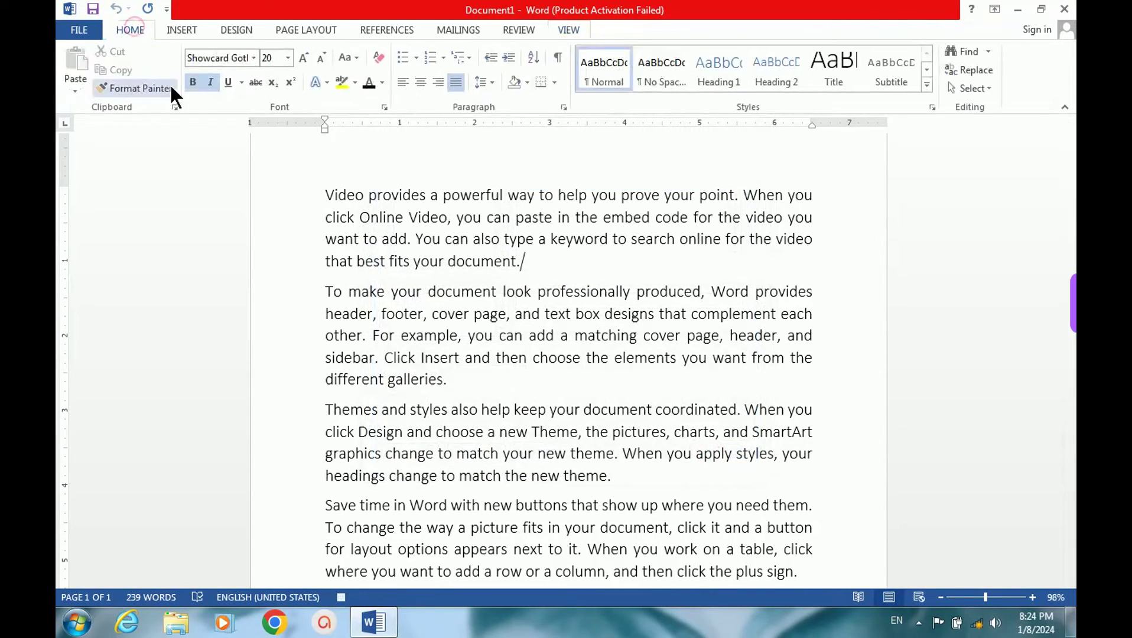
pyautogui.click(254, 57)
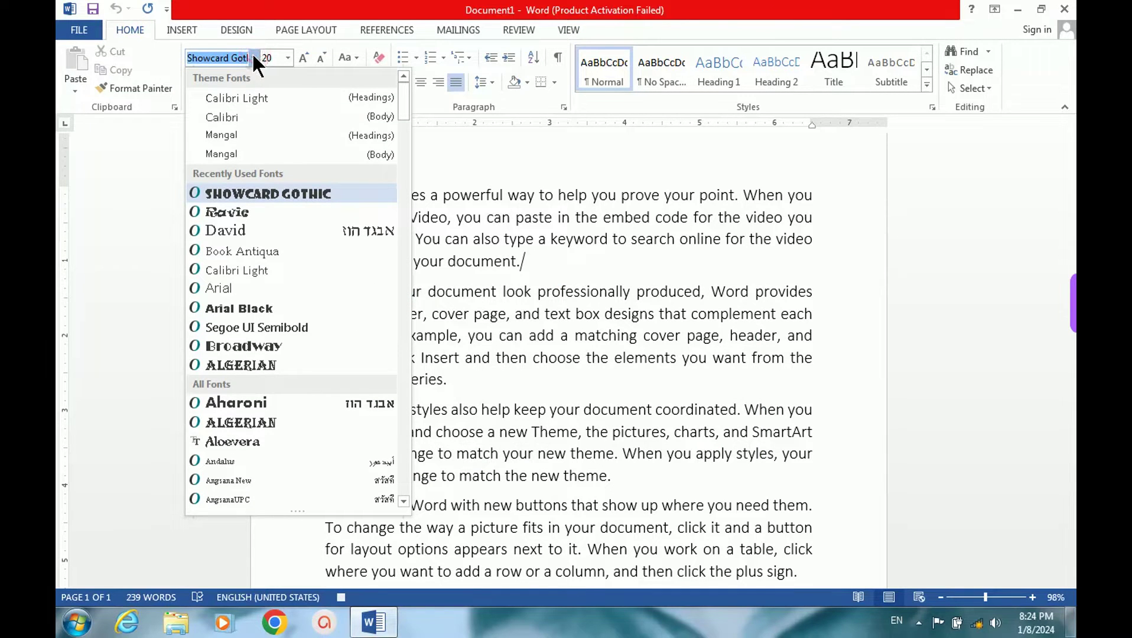
pyautogui.click(262, 213)
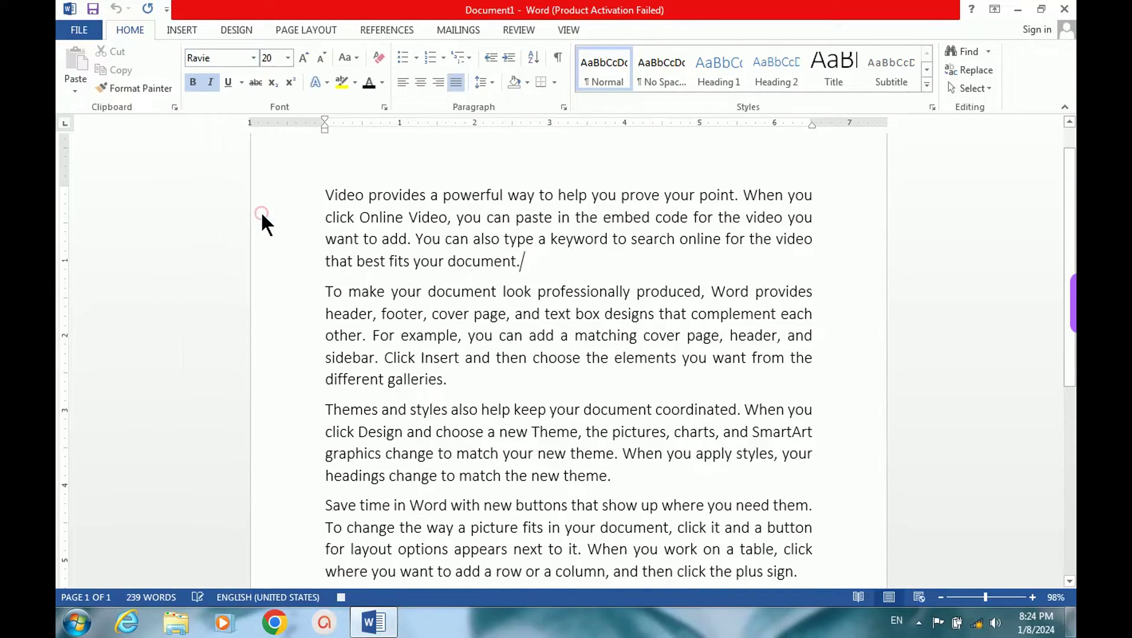
pyautogui.click(288, 57)
pyautogui.click(288, 57)
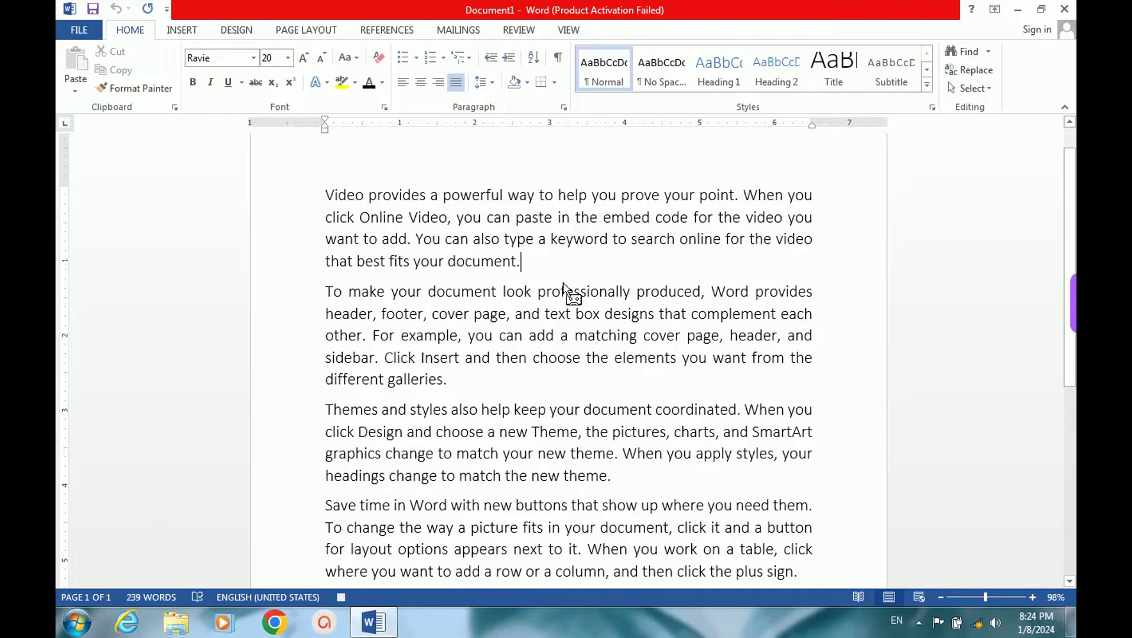
# Stop recording the second macro
pyautogui.click(569, 33)
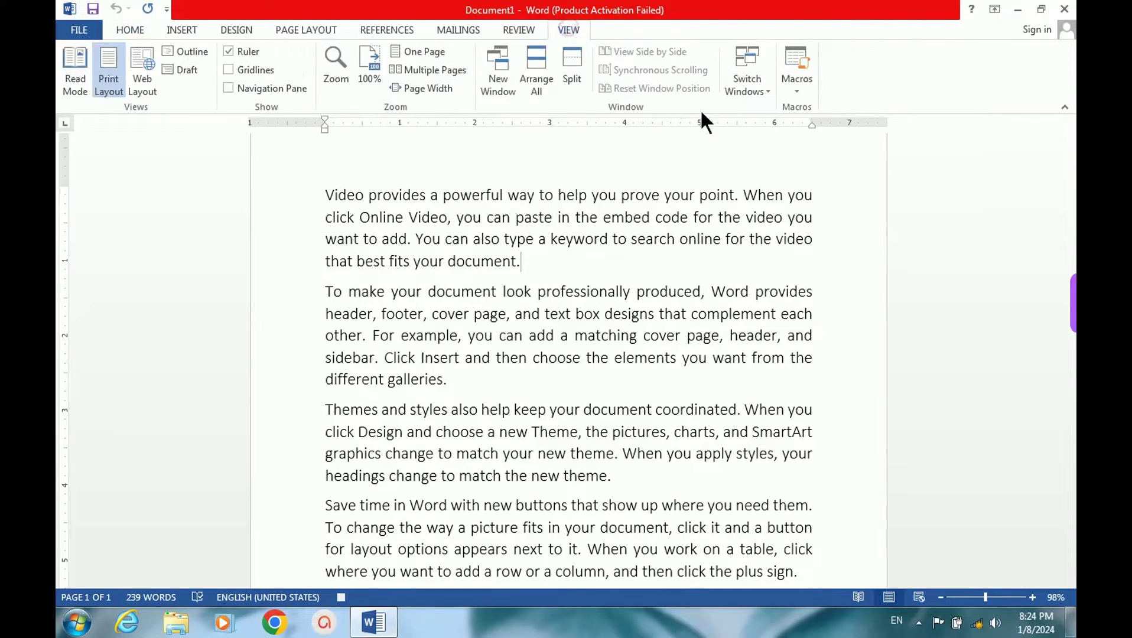
pyautogui.click(796, 93)
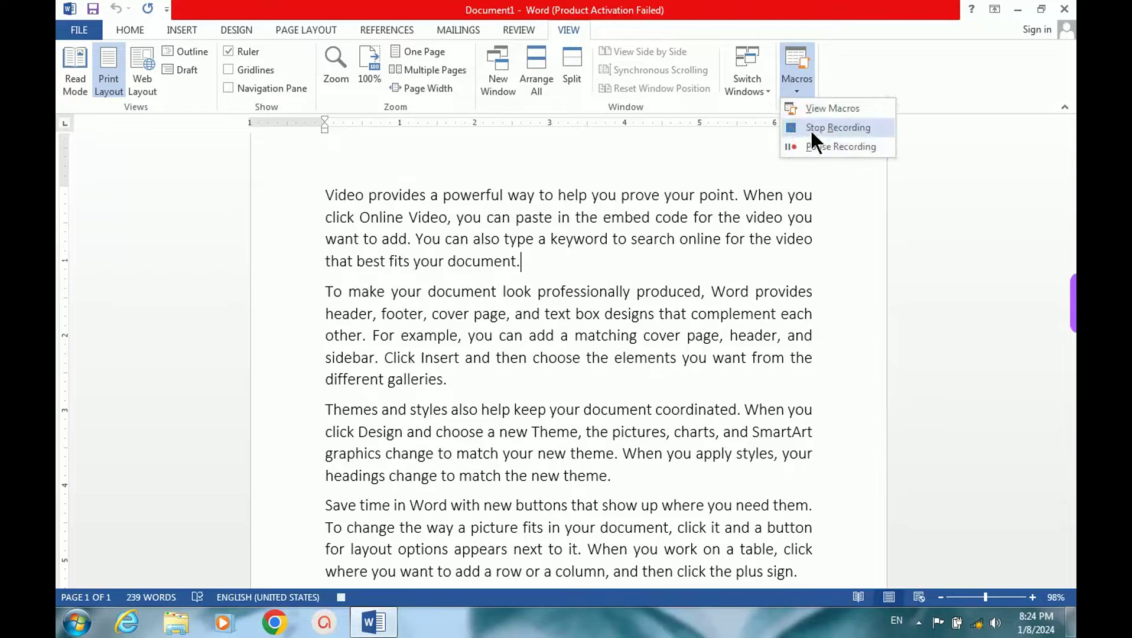
pyautogui.click(744, 150)
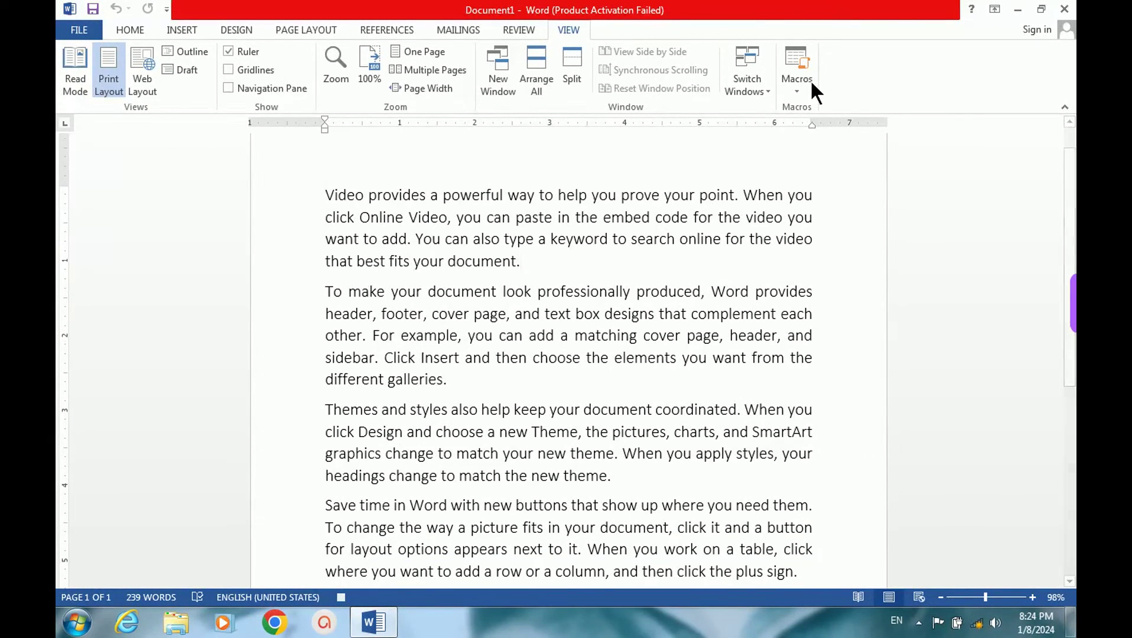
pyautogui.click(798, 90)
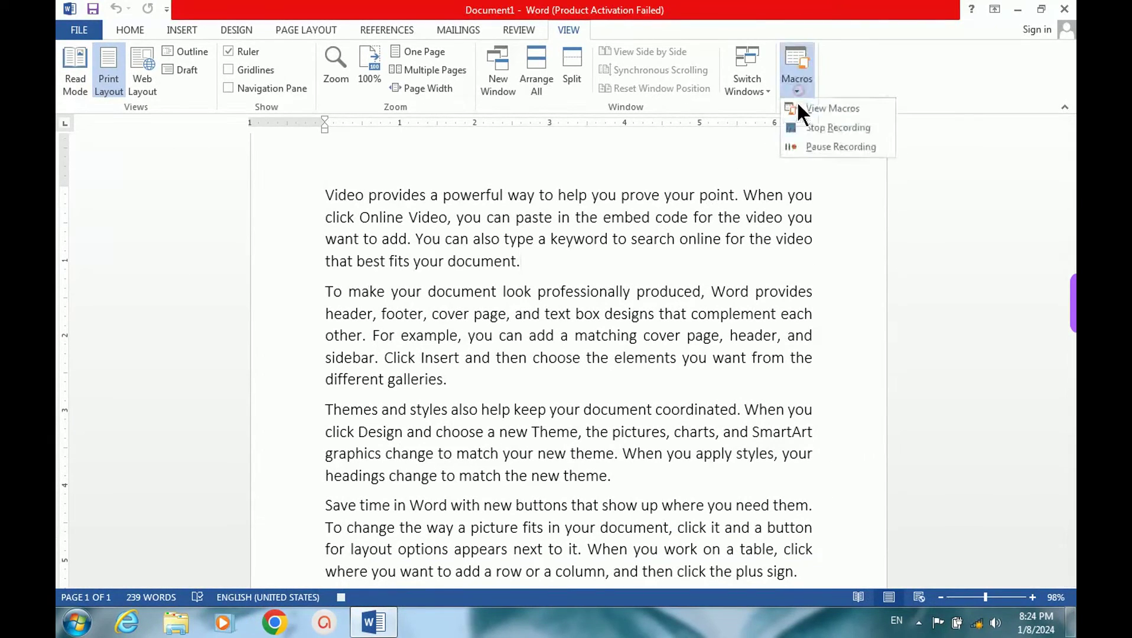
pyautogui.click(815, 128)
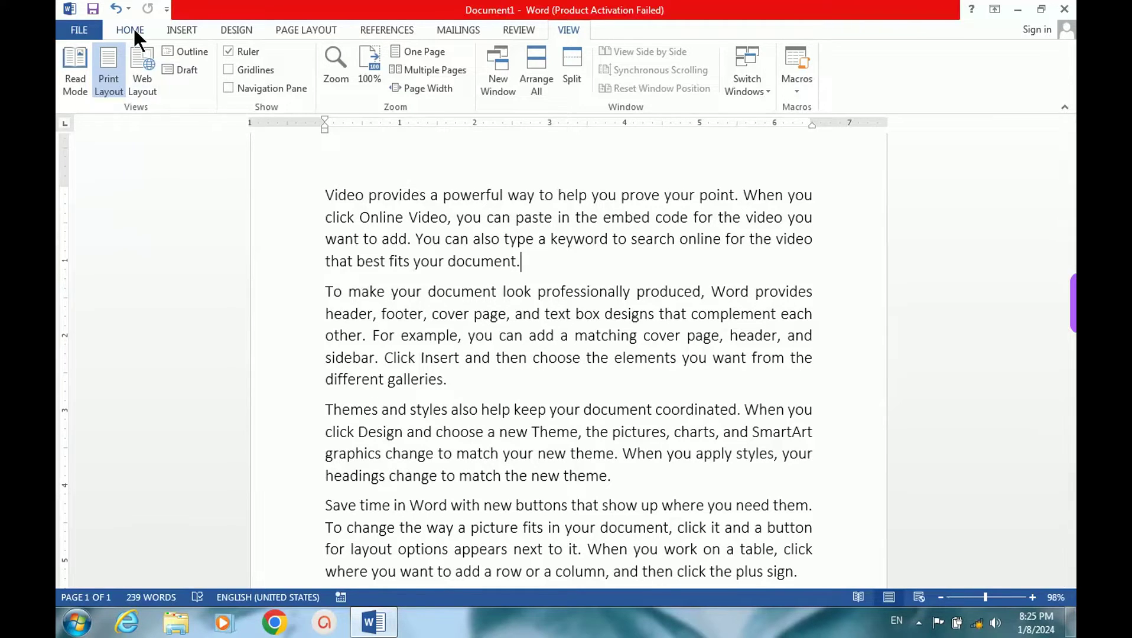
# Start recording a third macro with Ctrl+F assigned as its keyboard shortcut
pyautogui.click(795, 93)
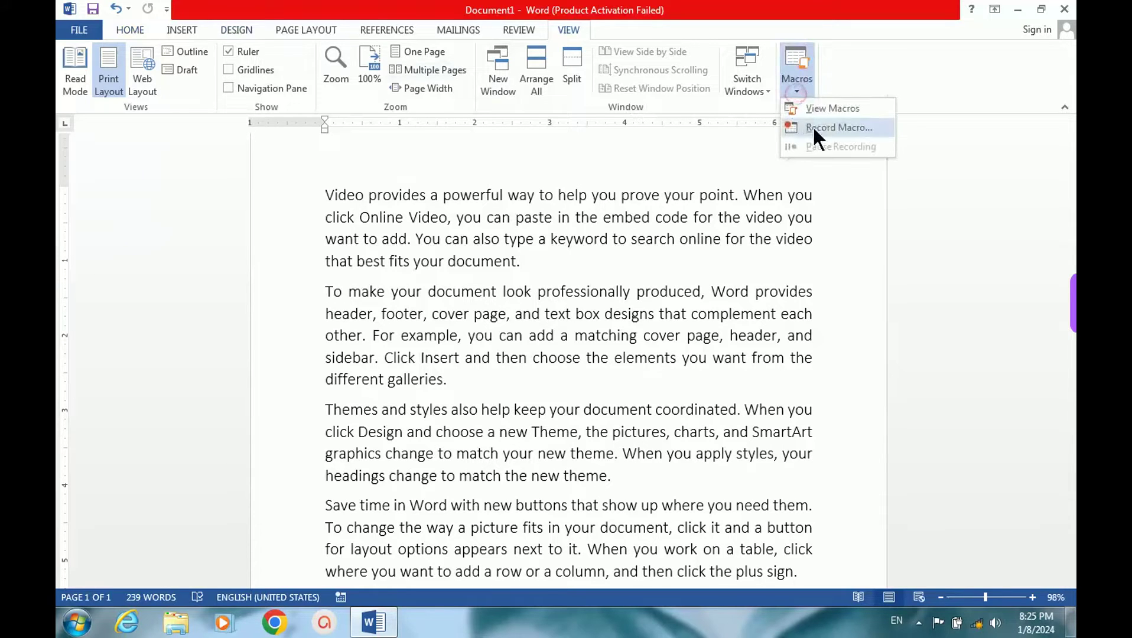
pyautogui.click(824, 127)
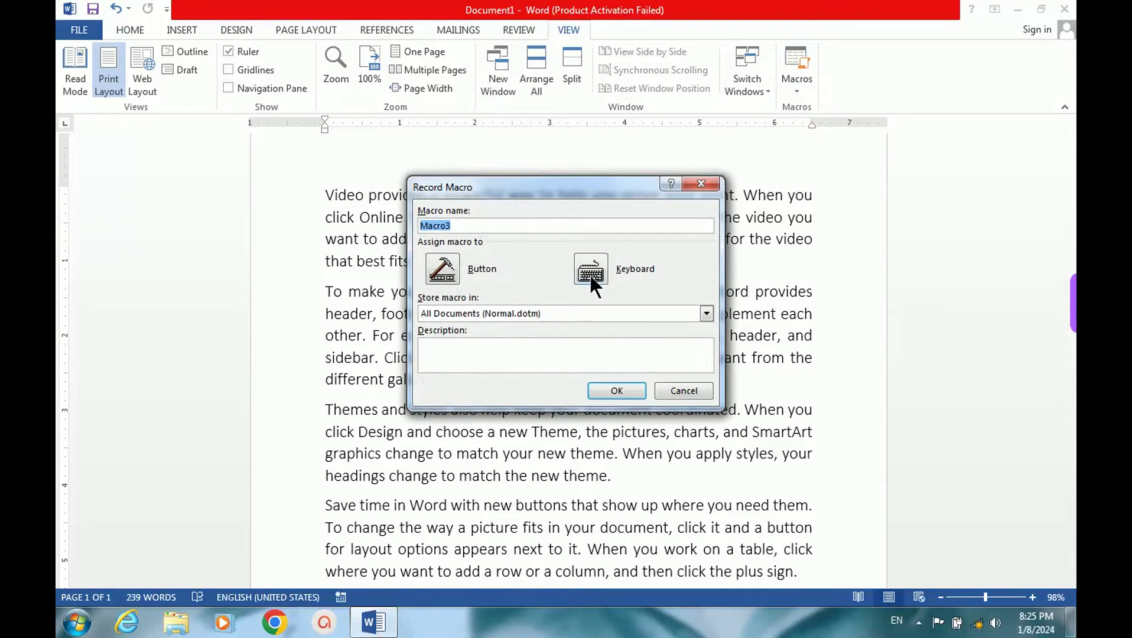
pyautogui.click(590, 269)
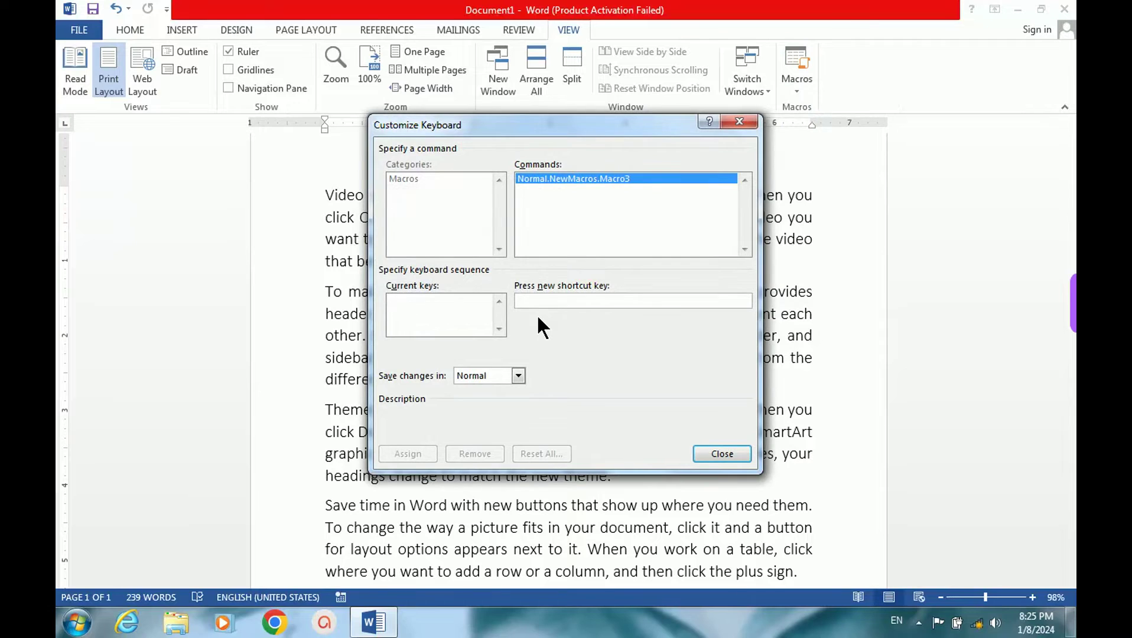
pyautogui.hotkey('ctrl', 'f')
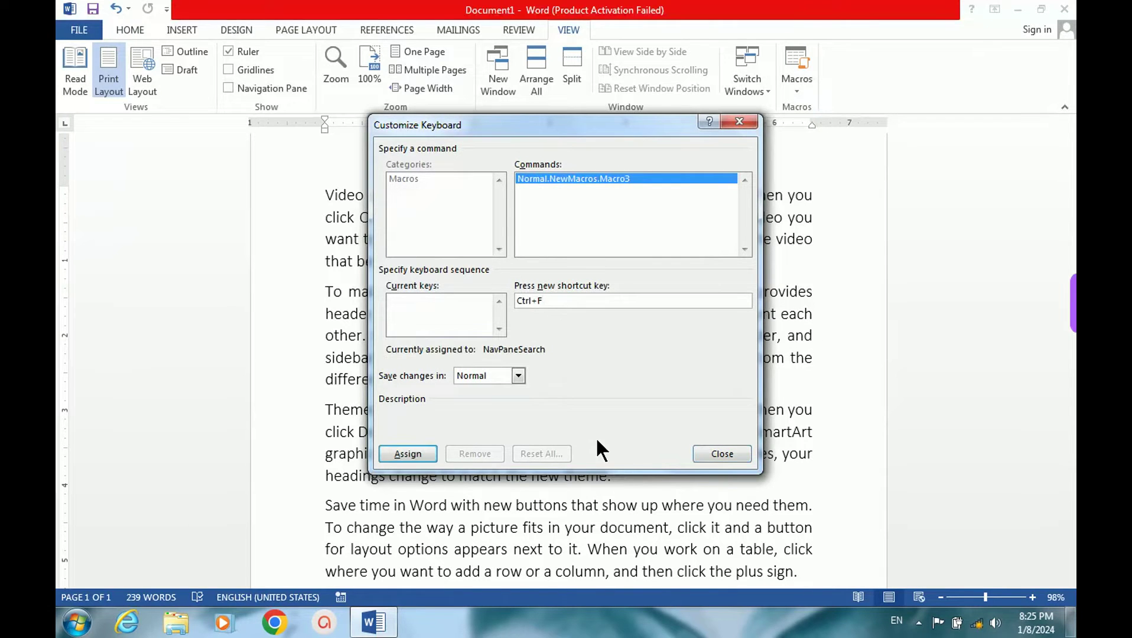
pyautogui.click(408, 453)
pyautogui.click(719, 453)
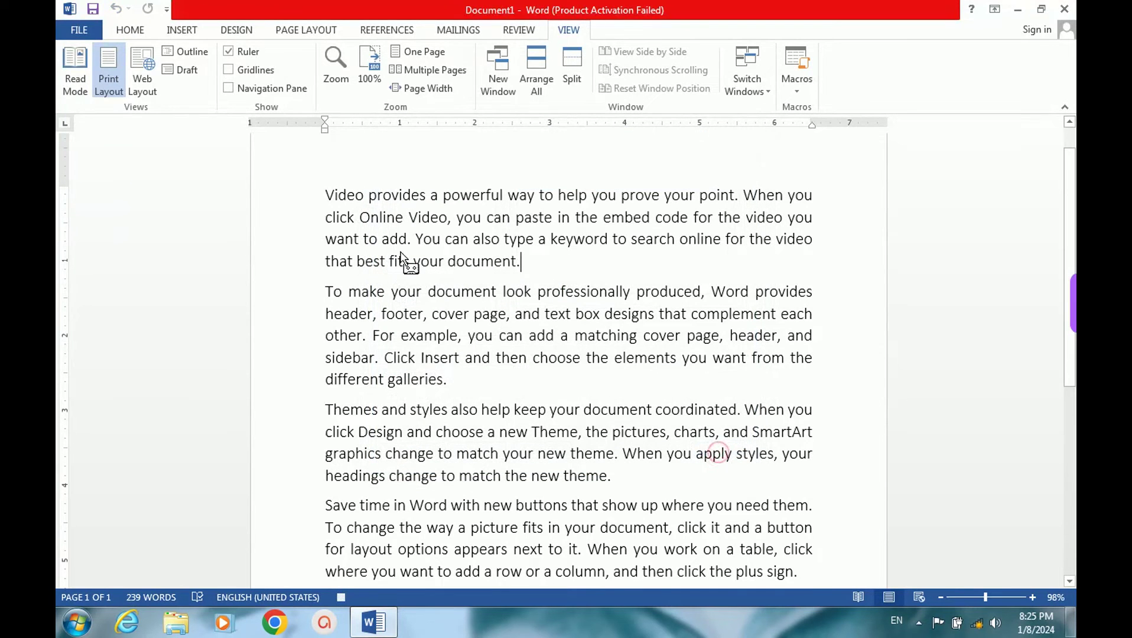
# Record the third macro's formatting by choosing the Kristen ITC font
pyautogui.click(131, 25)
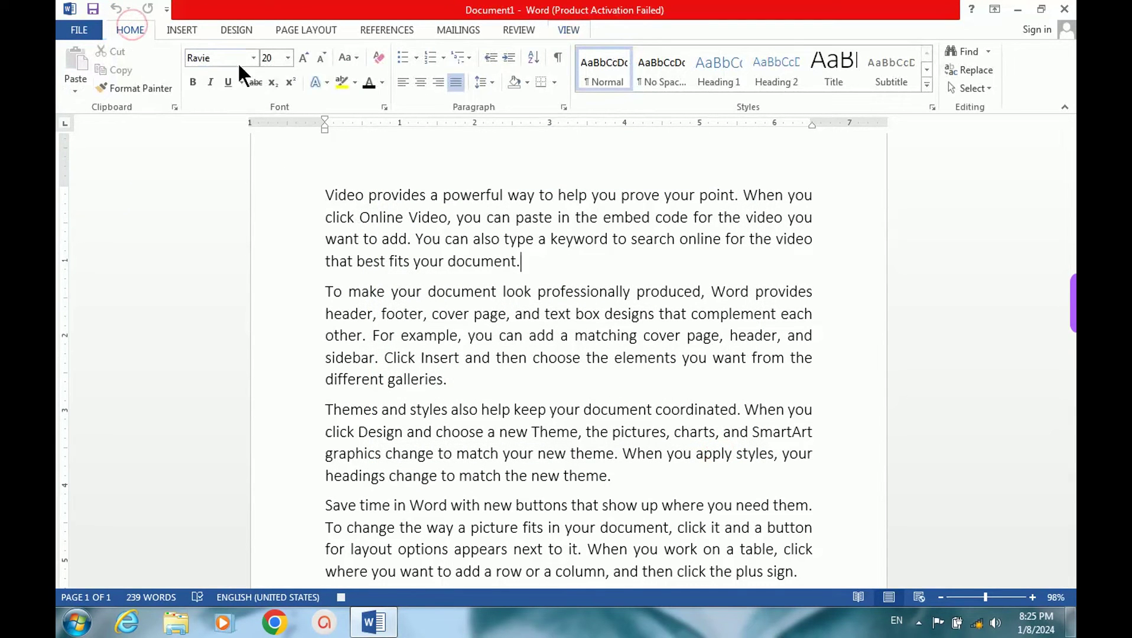
pyautogui.click(253, 59)
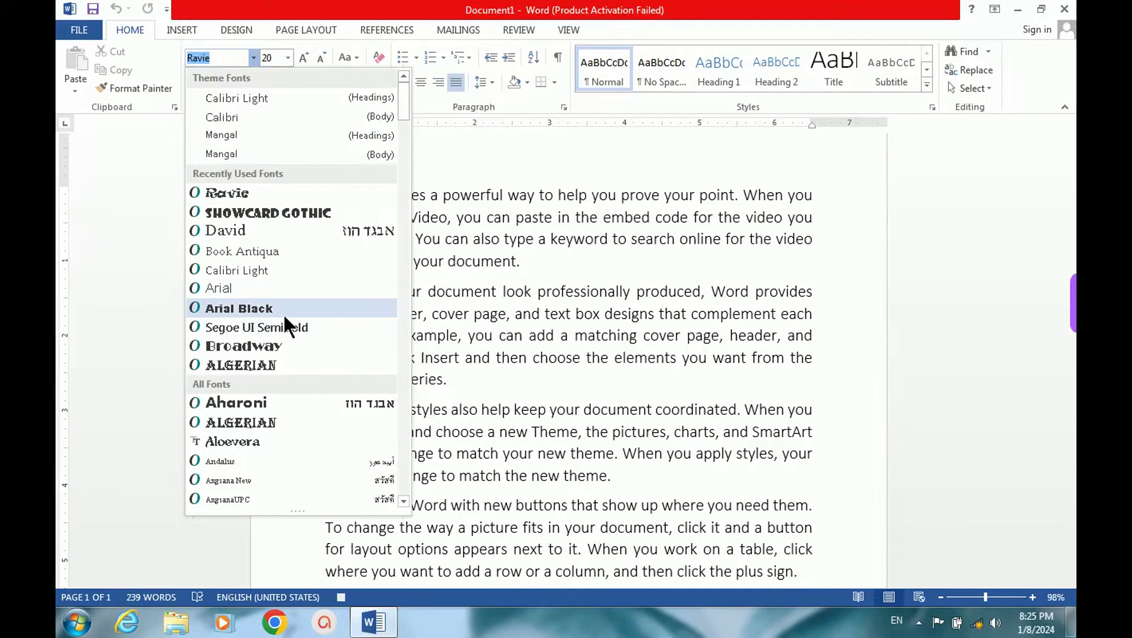
pyautogui.scroll(-5, 284, 310)
pyautogui.scroll(-9, 285, 309)
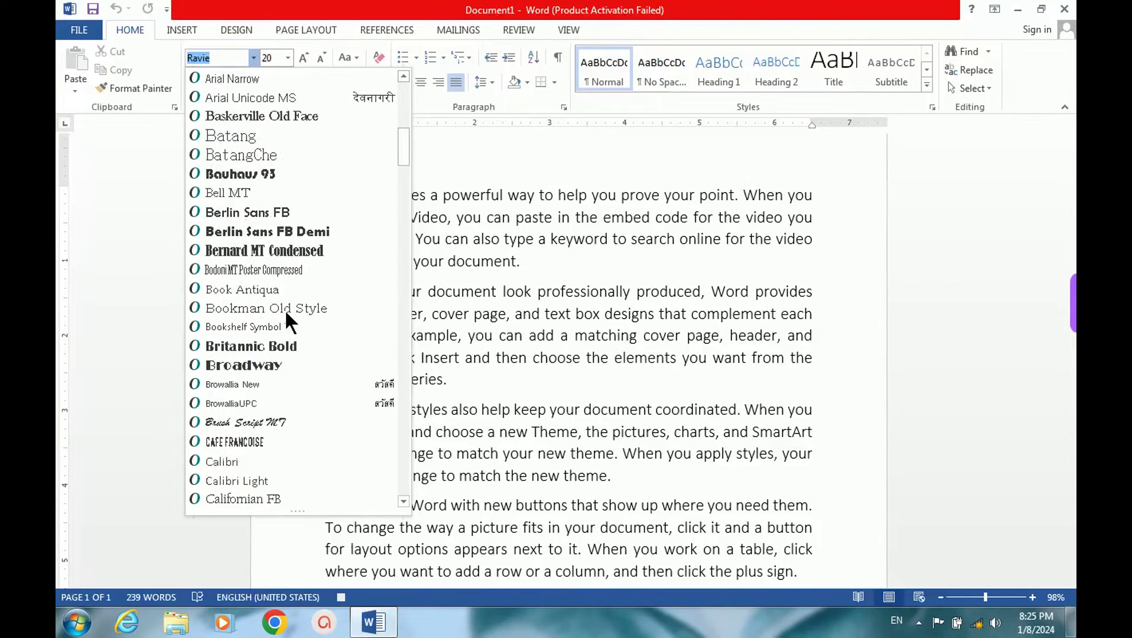
pyautogui.scroll(-12, 284, 309)
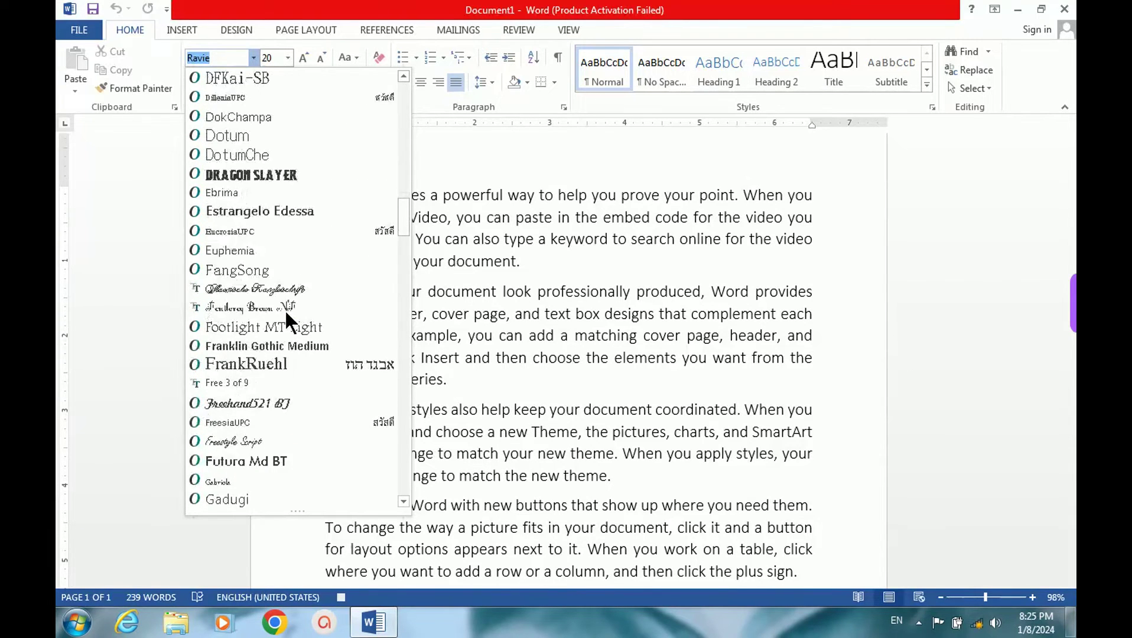
pyautogui.scroll(-9, 284, 309)
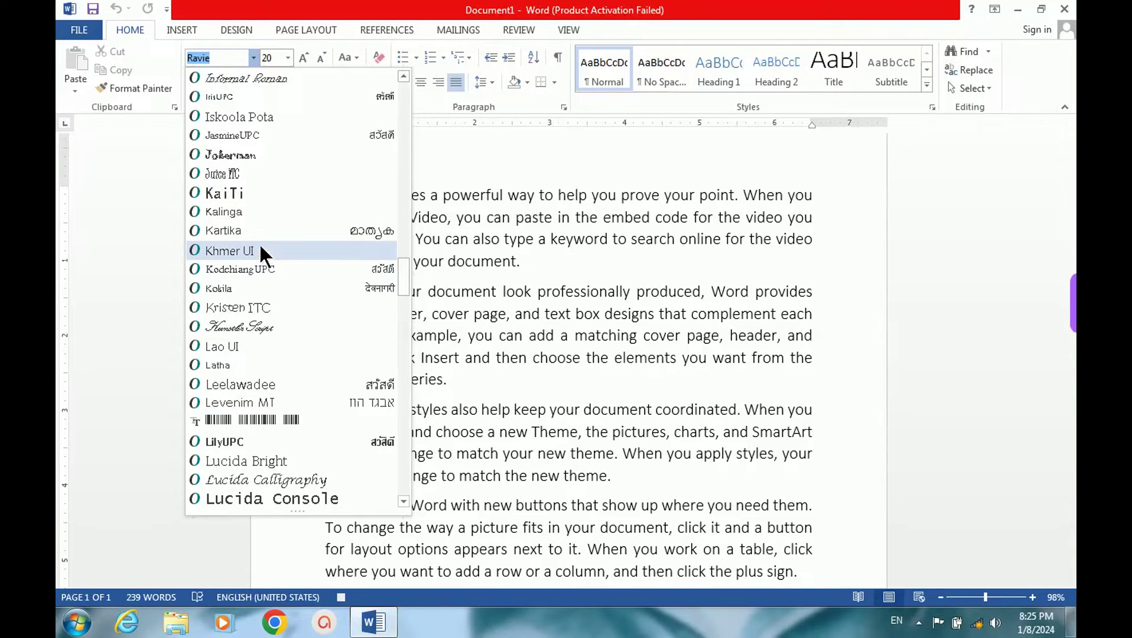
pyautogui.scroll(1, 263, 227)
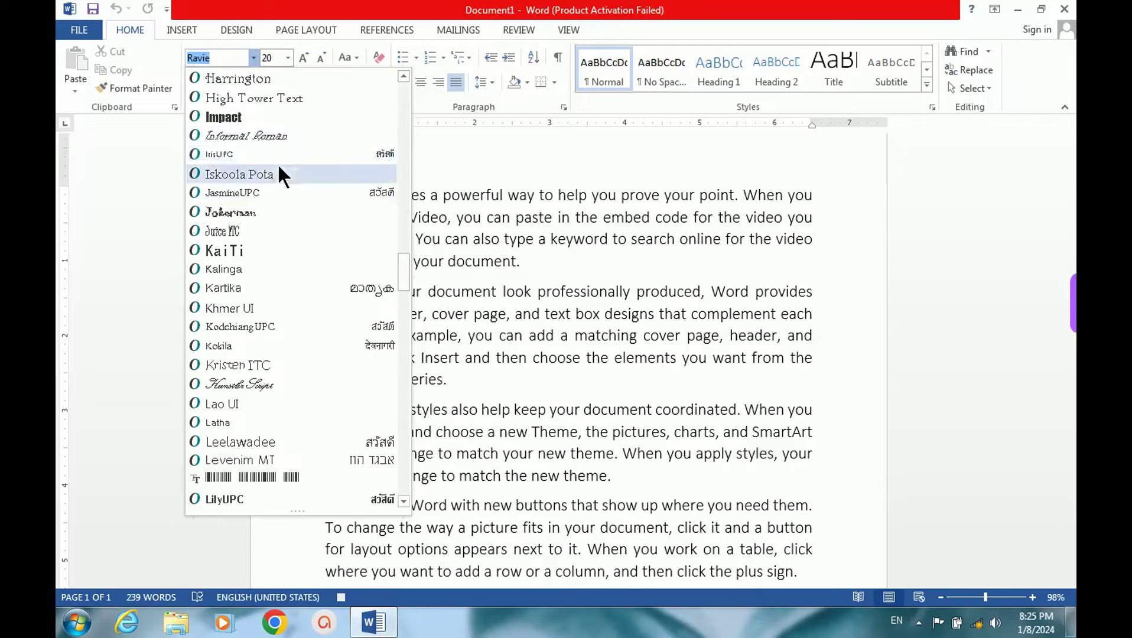
pyautogui.scroll(1, 288, 159)
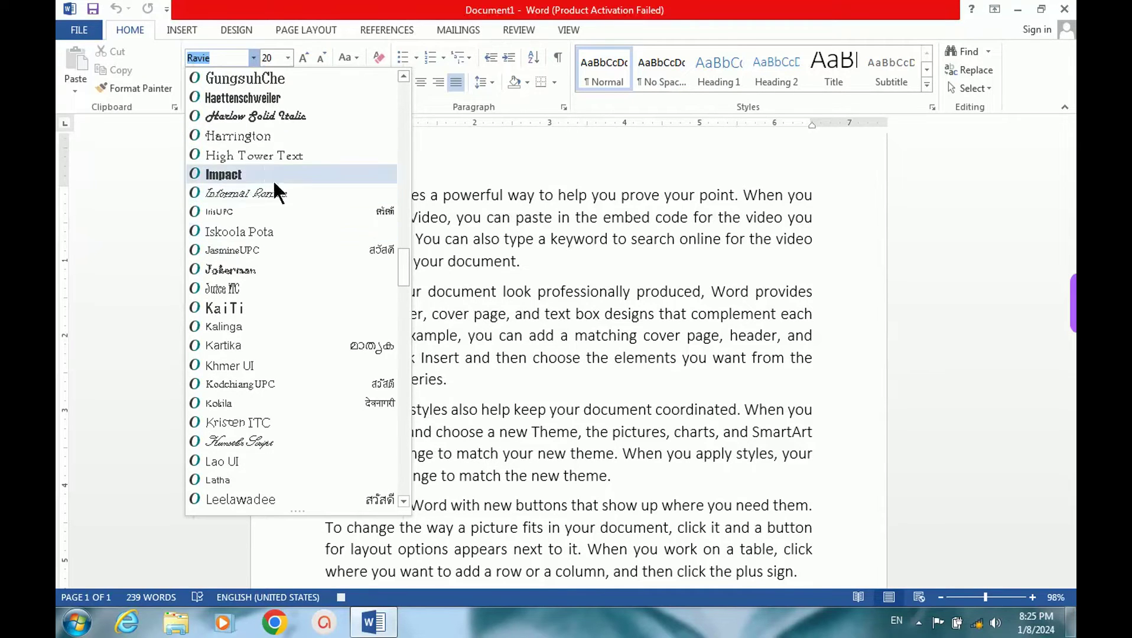
pyautogui.scroll(1, 290, 153)
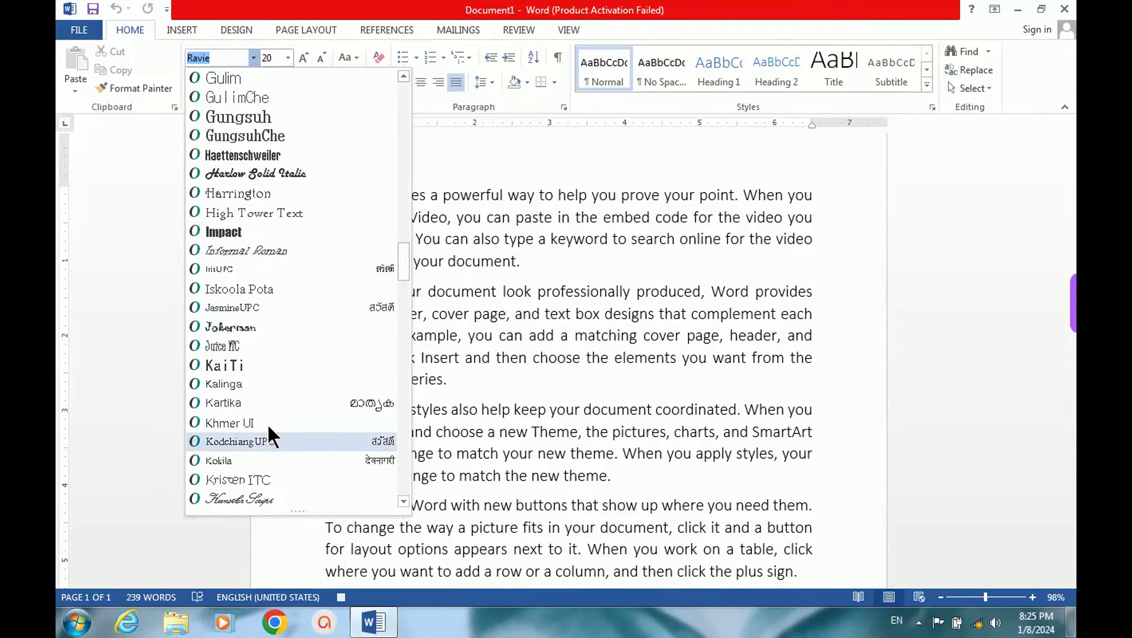
pyautogui.click(272, 481)
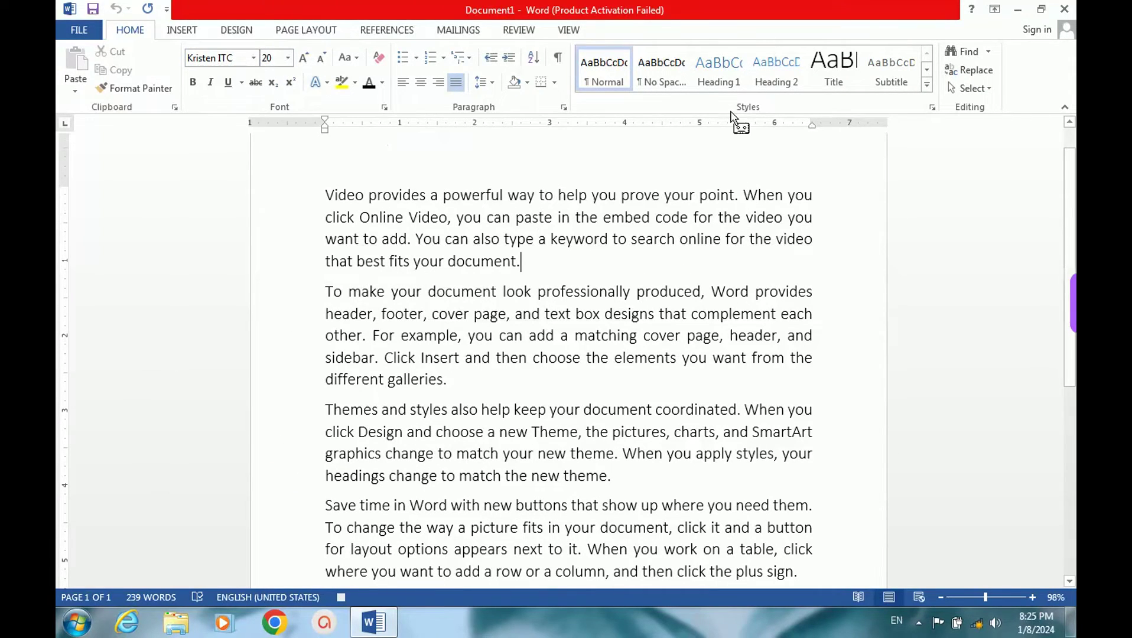
# Stop recording the third macro
pyautogui.click(571, 30)
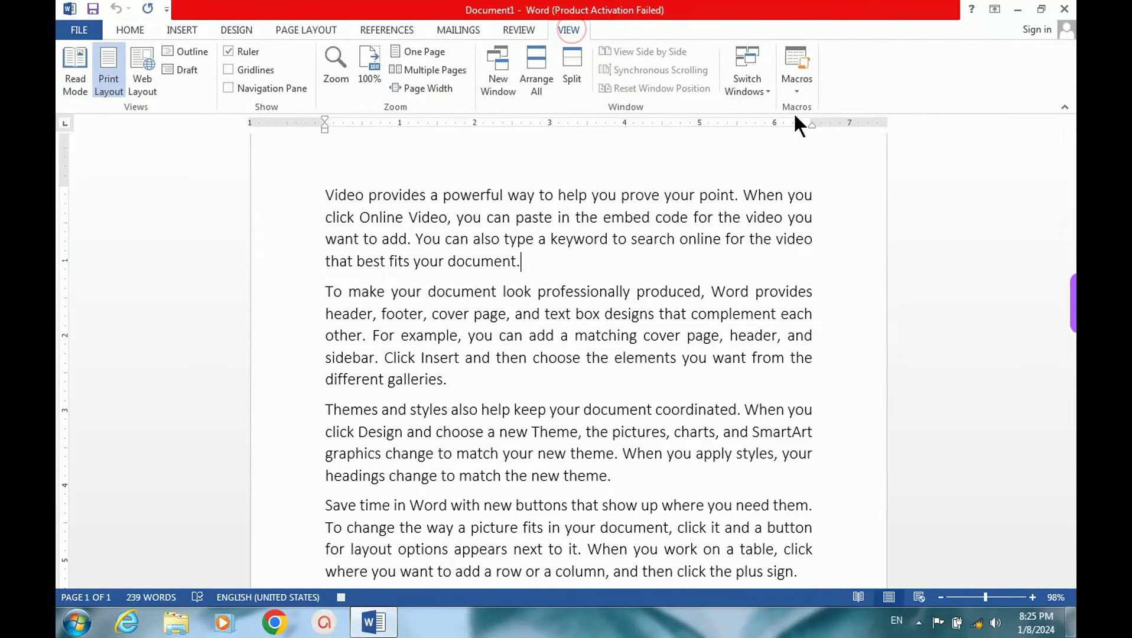
pyautogui.click(799, 84)
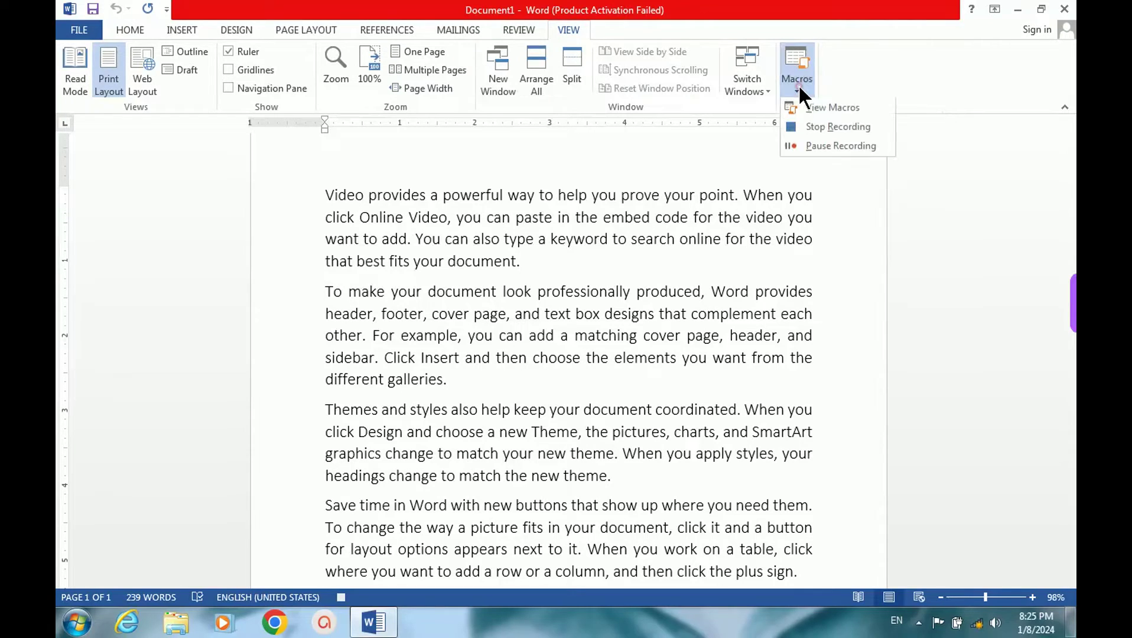
pyautogui.click(814, 127)
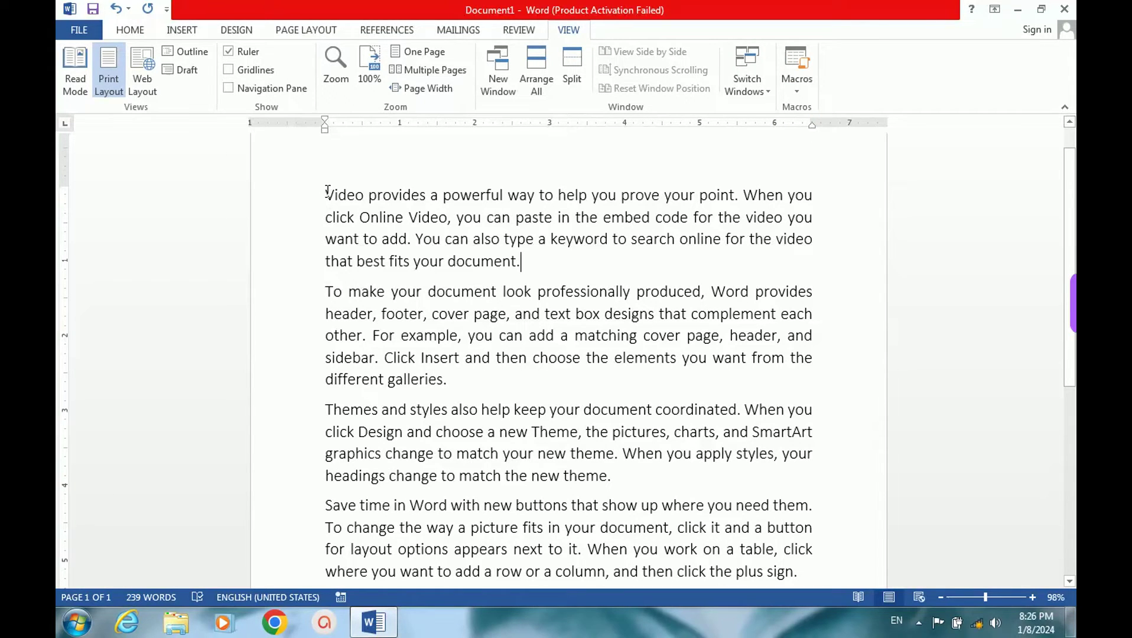
# Run the three recorded macros in turn on the first paragraph: Showcard Gothic, Ravie and finally Kristen ITC
pyautogui.moveTo(327, 191); pyautogui.dragTo(525, 269)
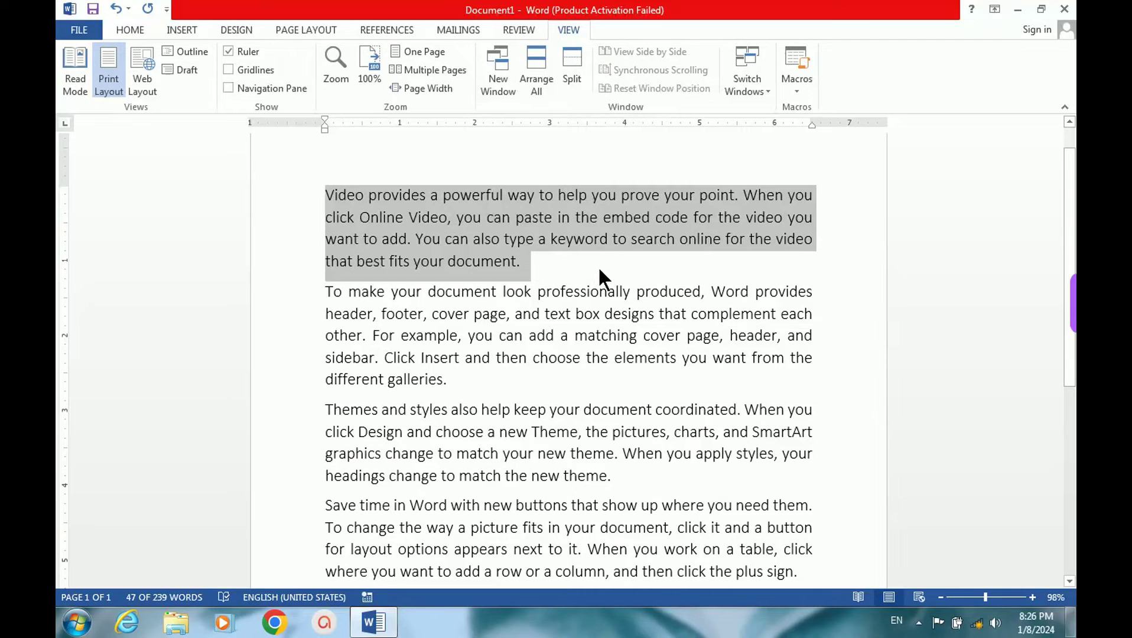
pyautogui.hotkey('ctrl', 'm')
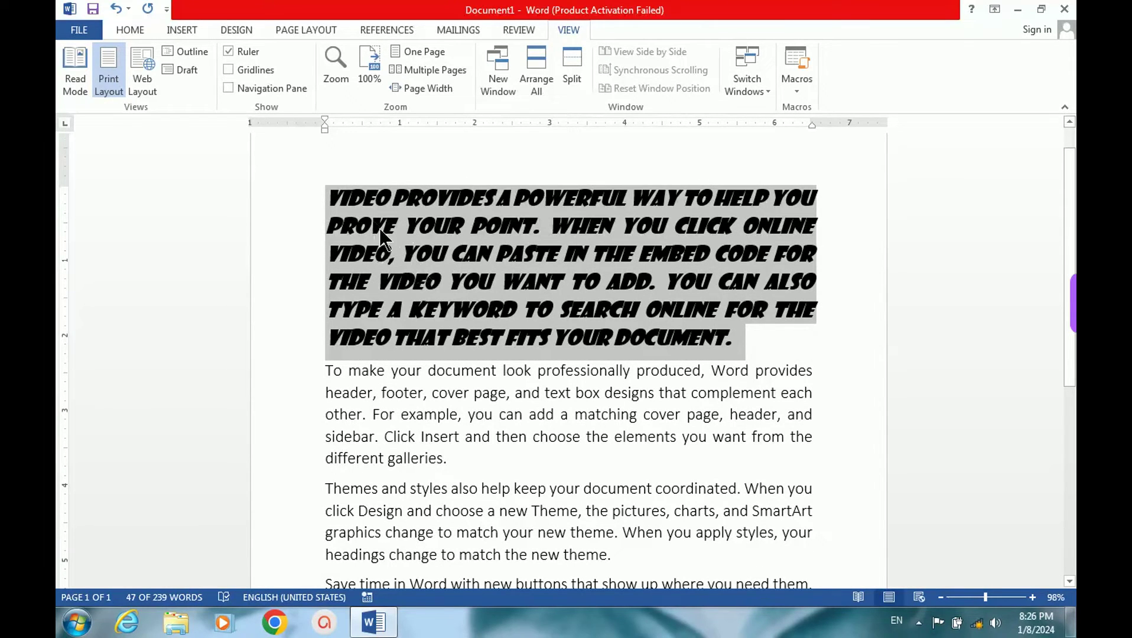
pyautogui.click(129, 29)
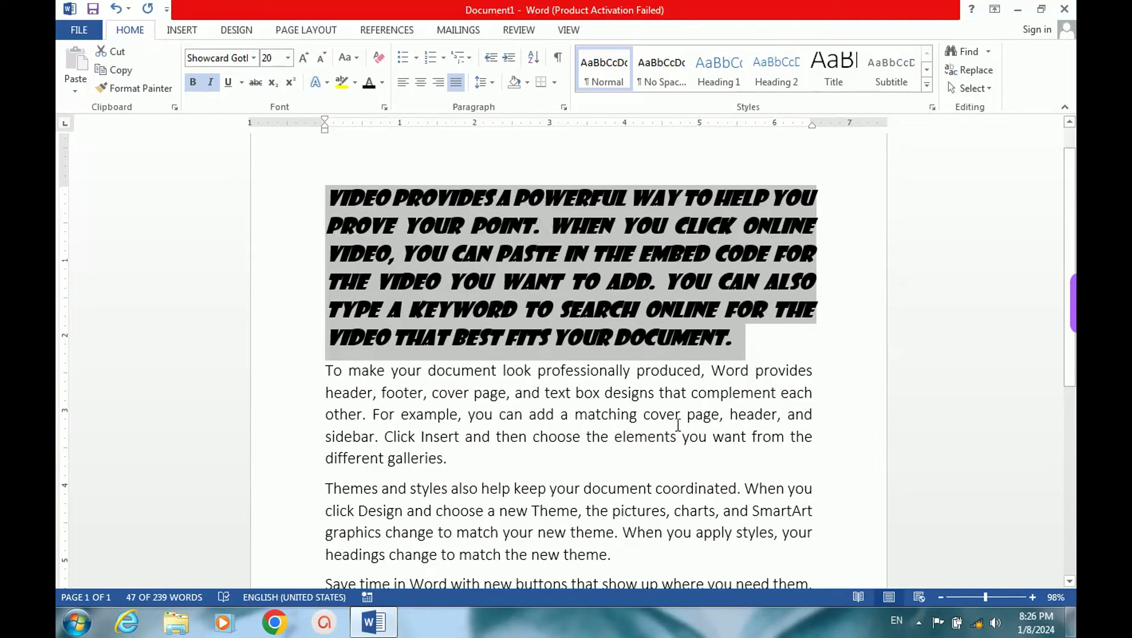
pyautogui.hotkey('ctrl', 'z')
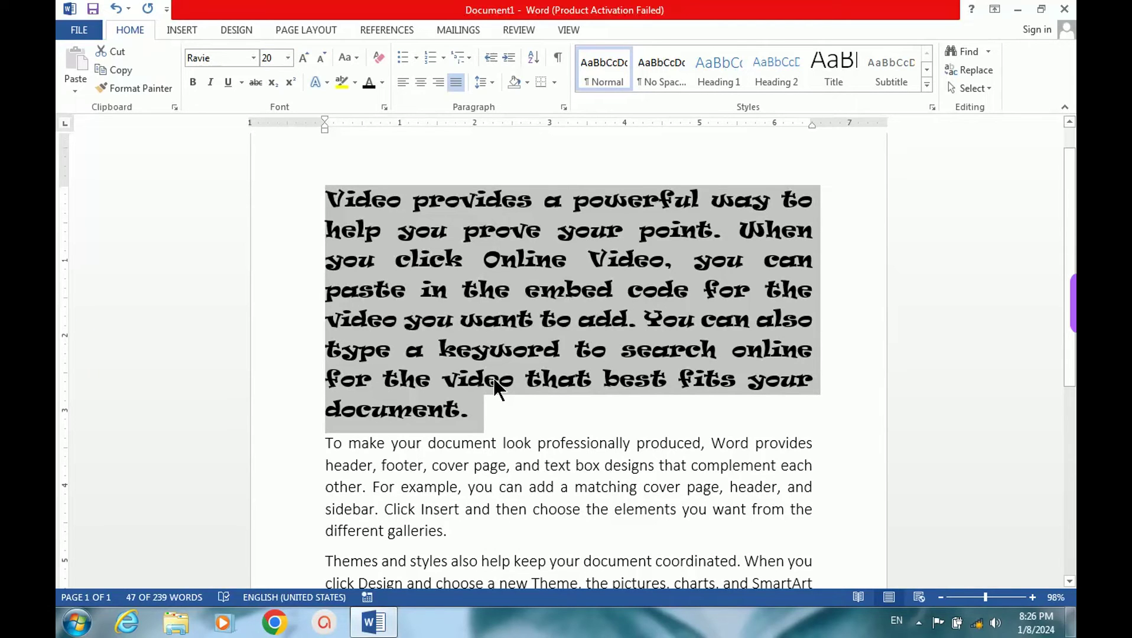
pyautogui.hotkey('ctrl', 'z')
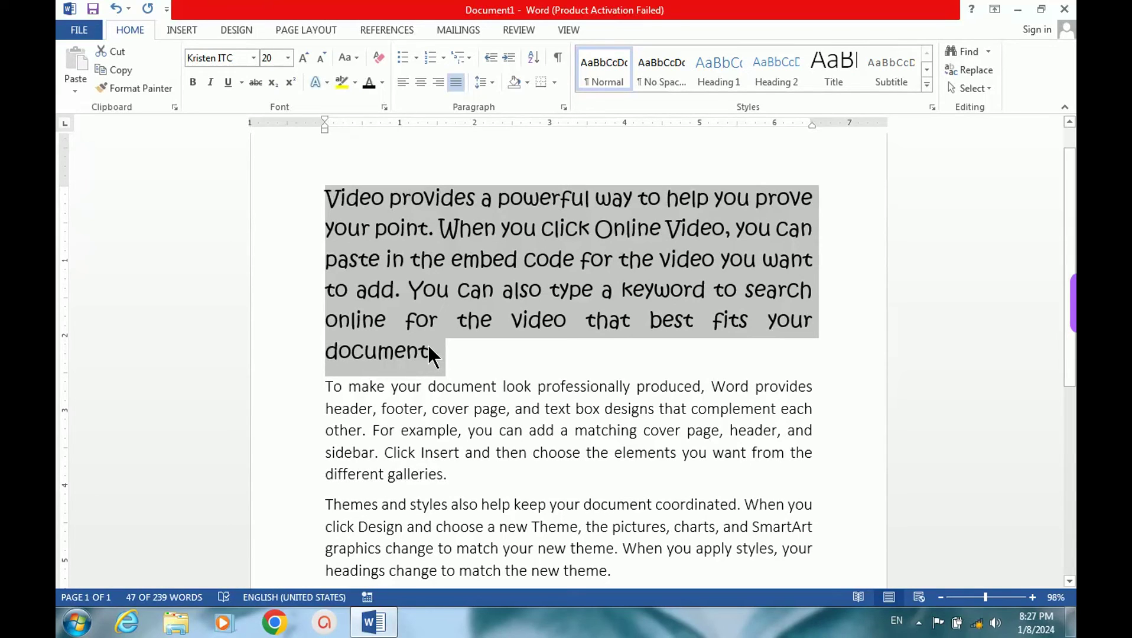
pyautogui.click(252, 56)
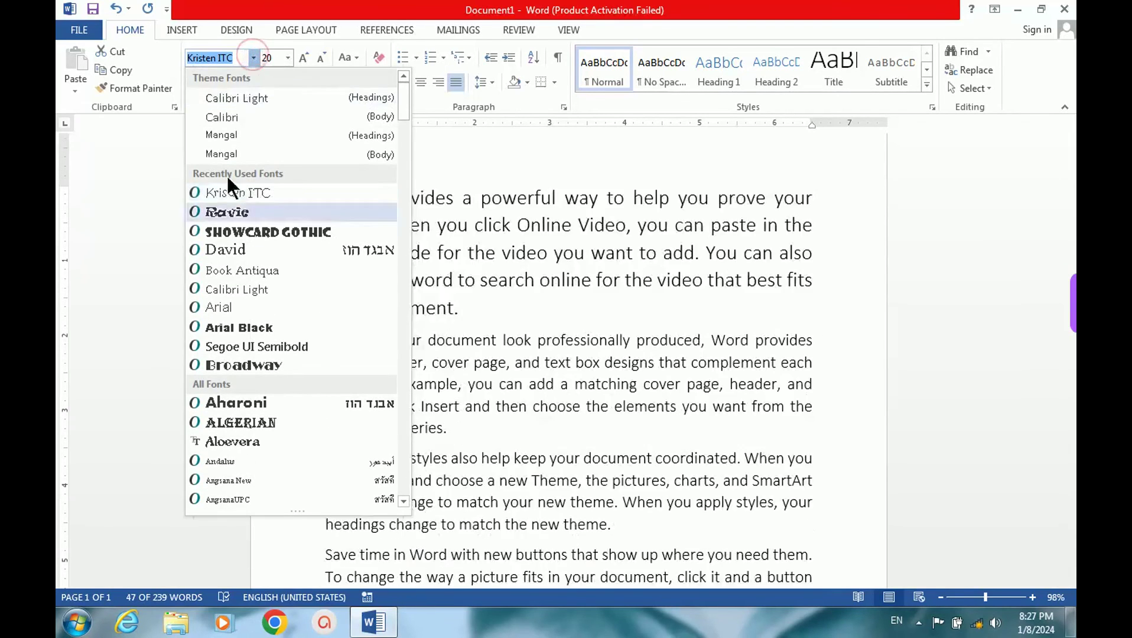
pyautogui.scroll(-1, 233, 320)
pyautogui.scroll(-1, 240, 354)
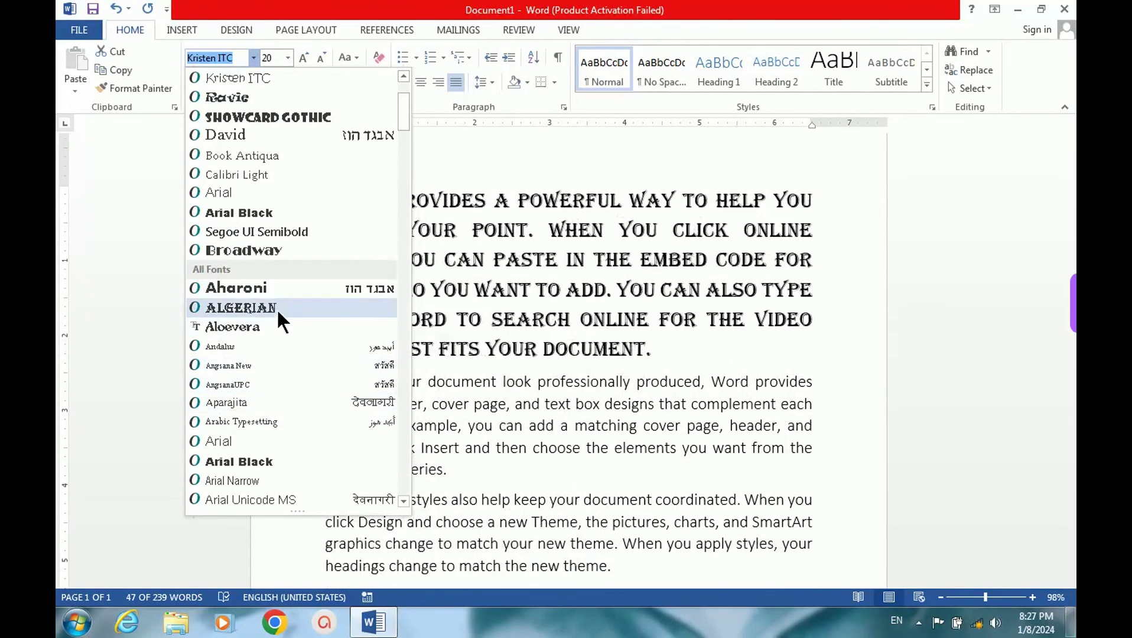
pyautogui.click(589, 288)
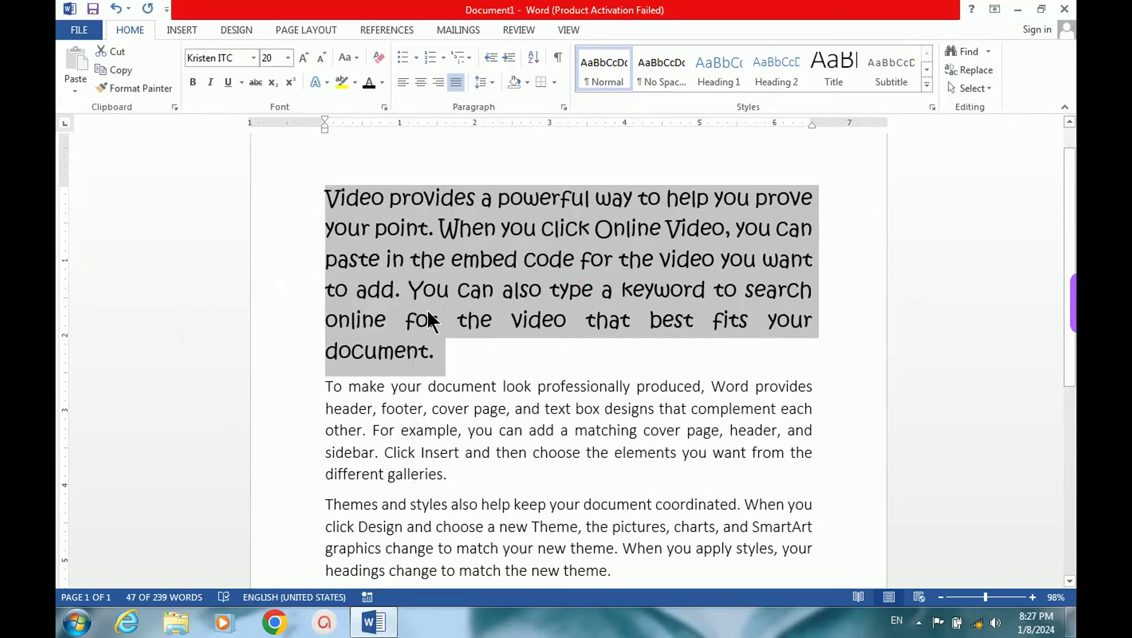
pyautogui.scroll(-3, 442, 333)
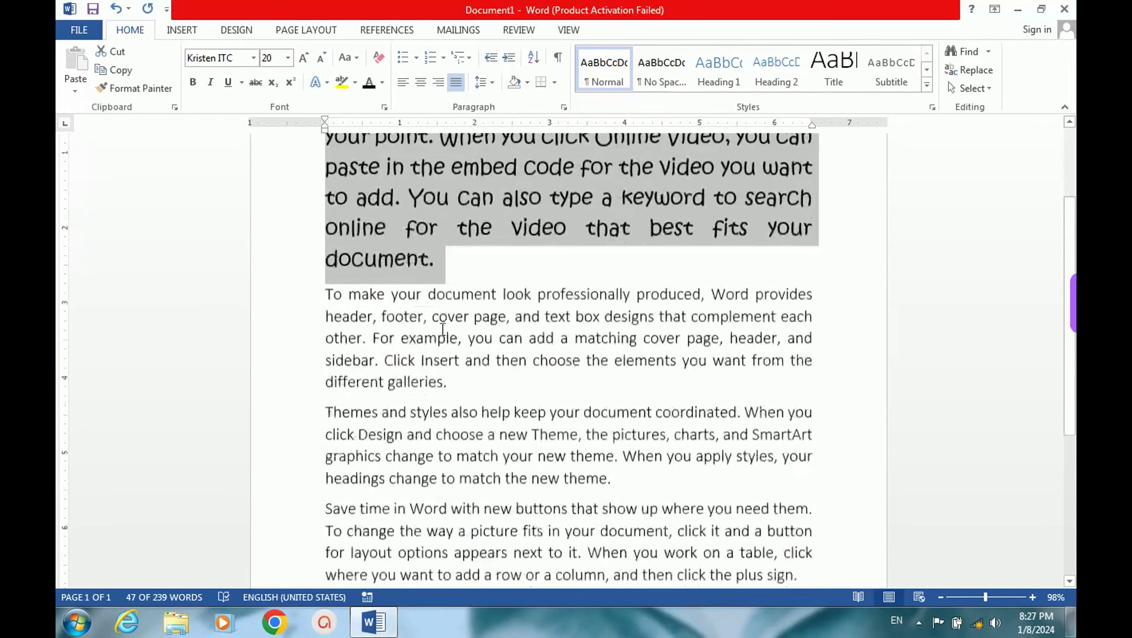
pyautogui.scroll(4, 442, 339)
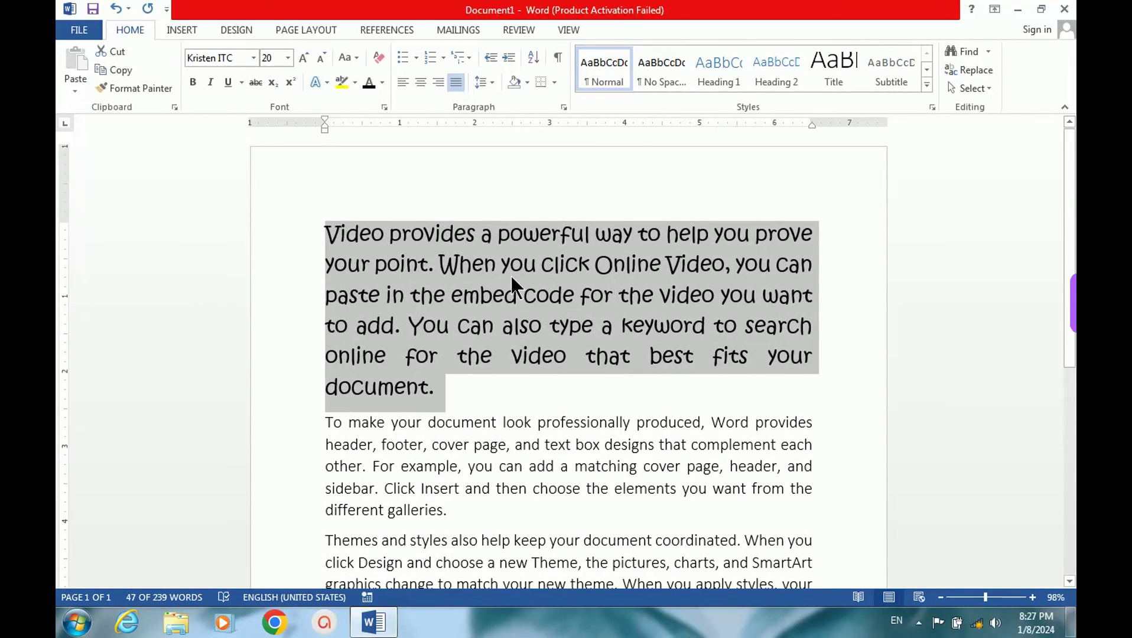
pyautogui.click(476, 390)
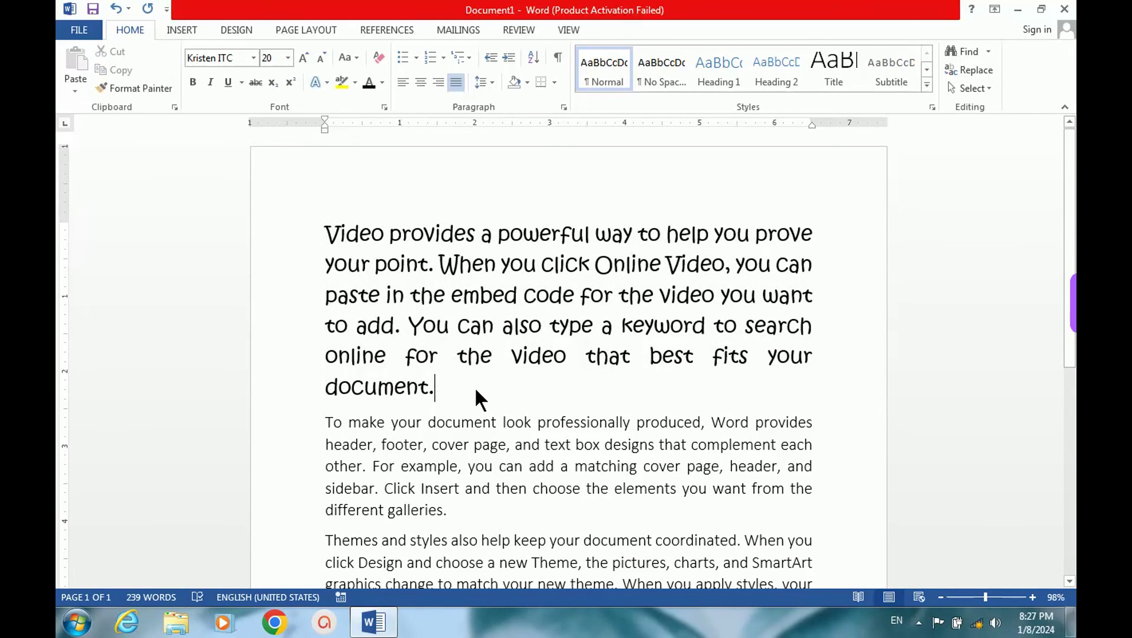